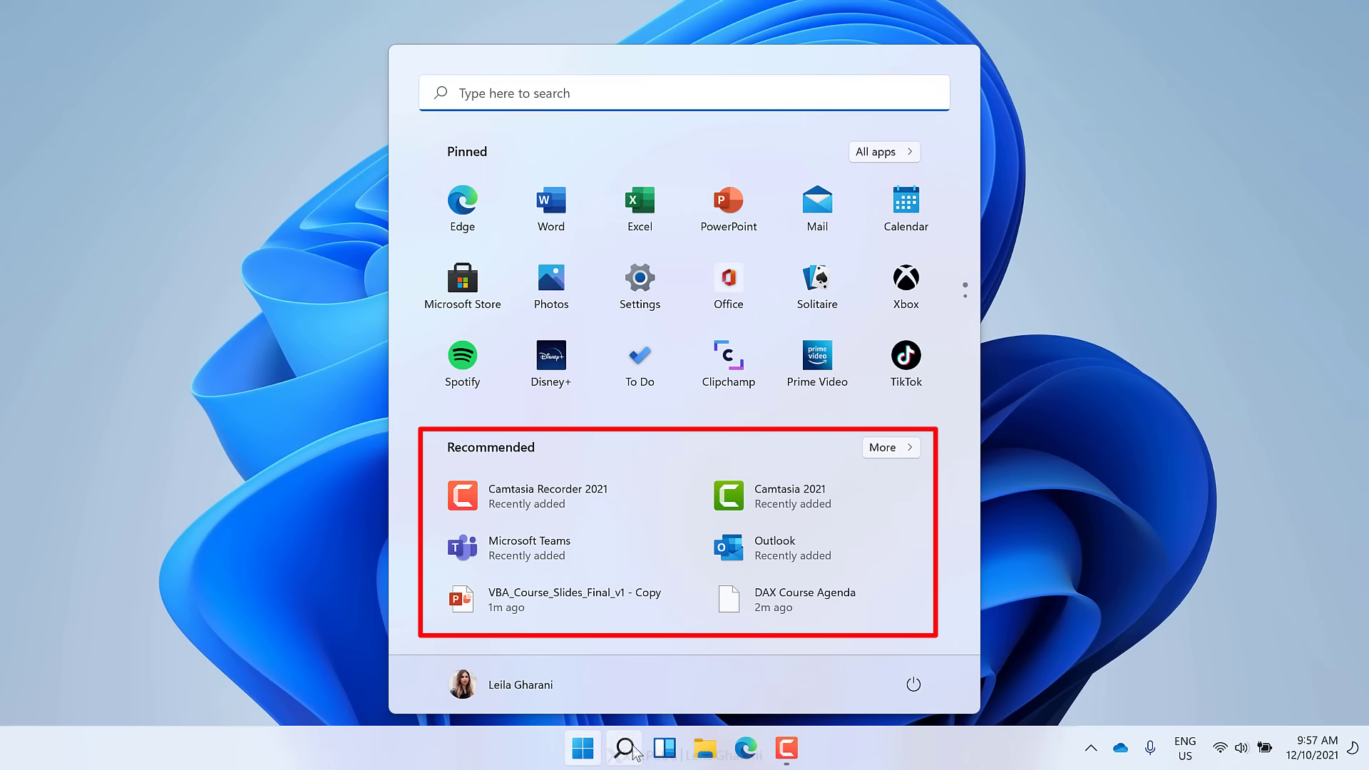
# Open Settings at the Personalization > Start page
pyautogui.rightClick(702, 755)
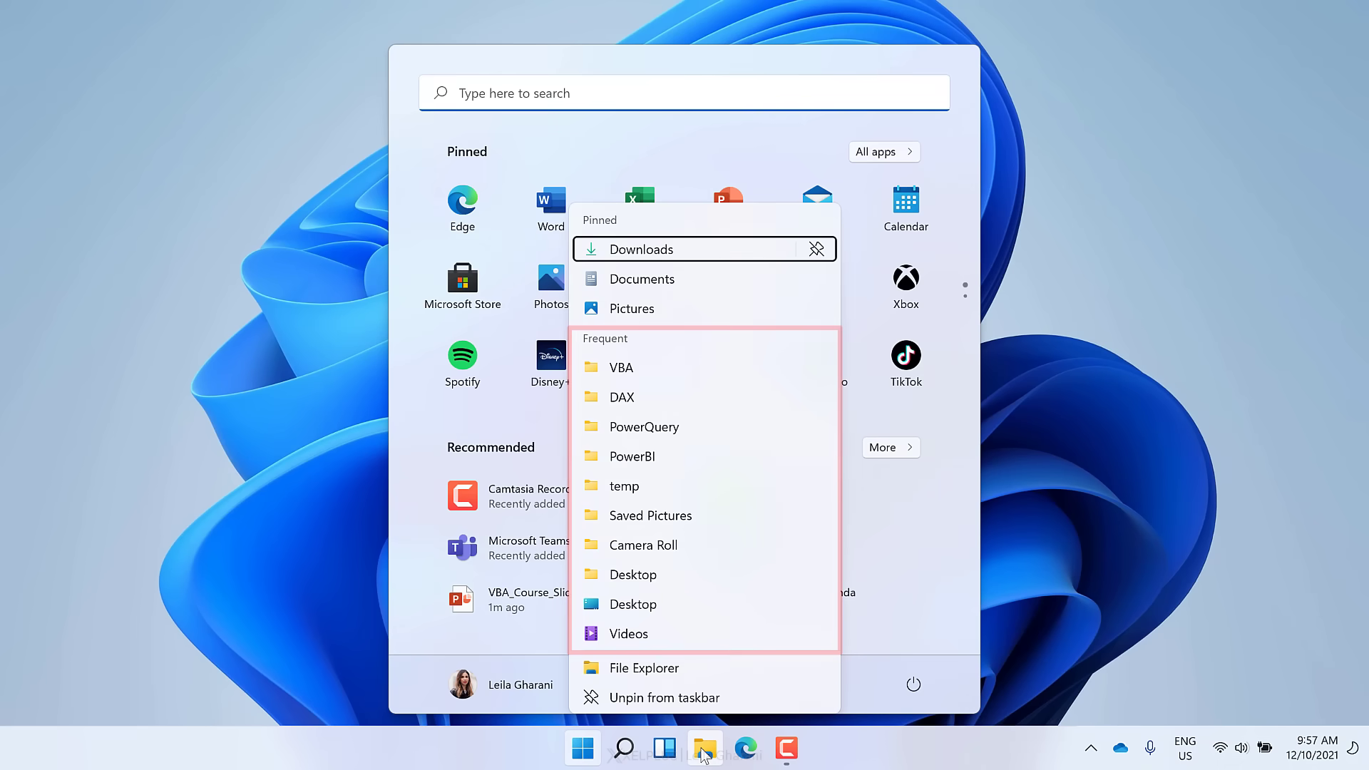
pyautogui.press('Escape')
pyautogui.rightClick(583, 749)
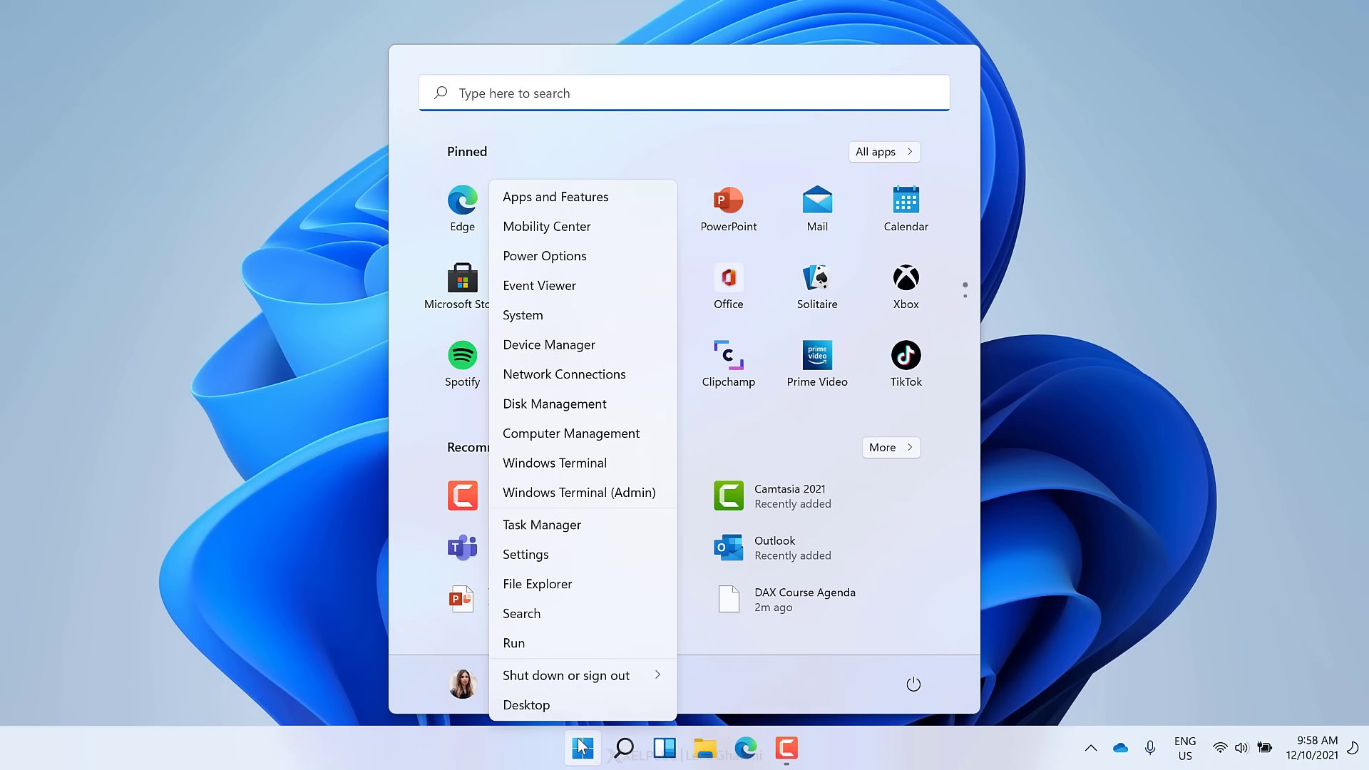
pyautogui.click(610, 554)
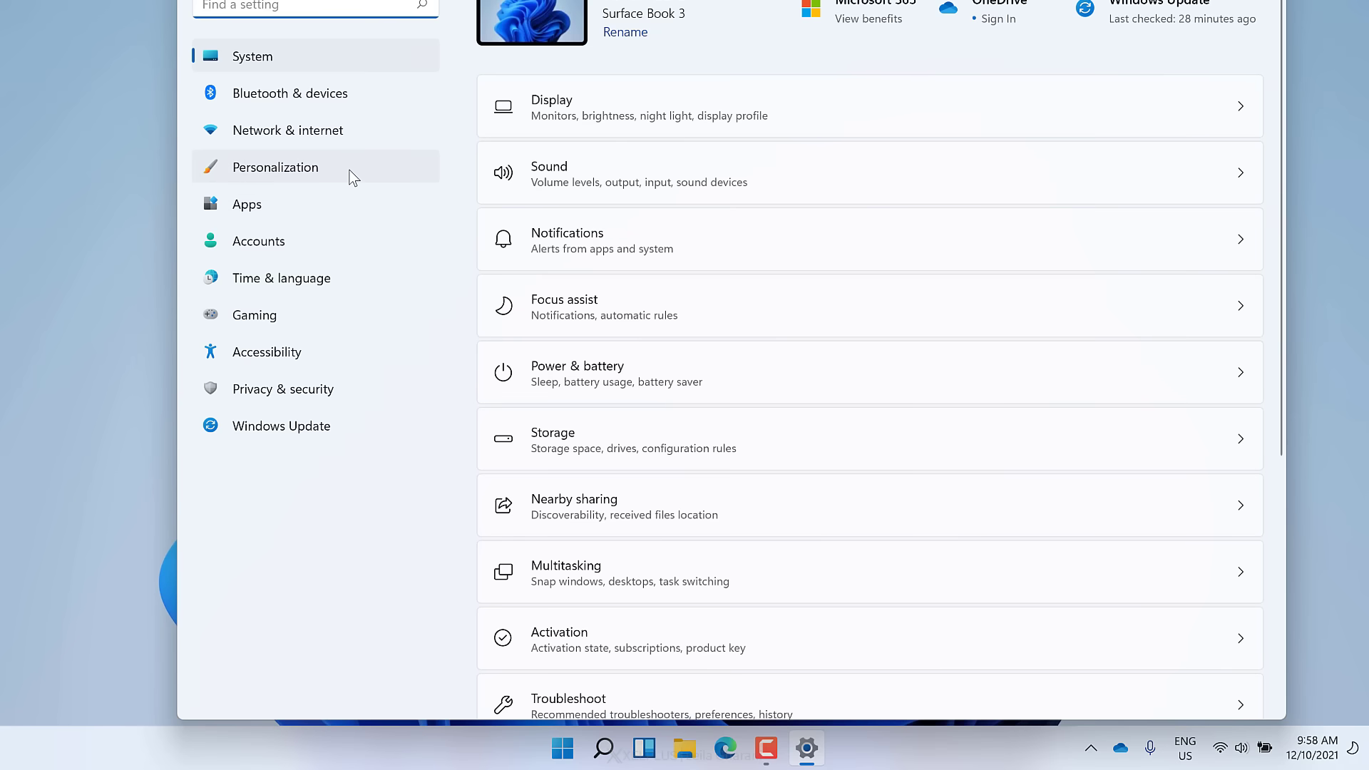
pyautogui.click(350, 171)
pyautogui.click(757, 548)
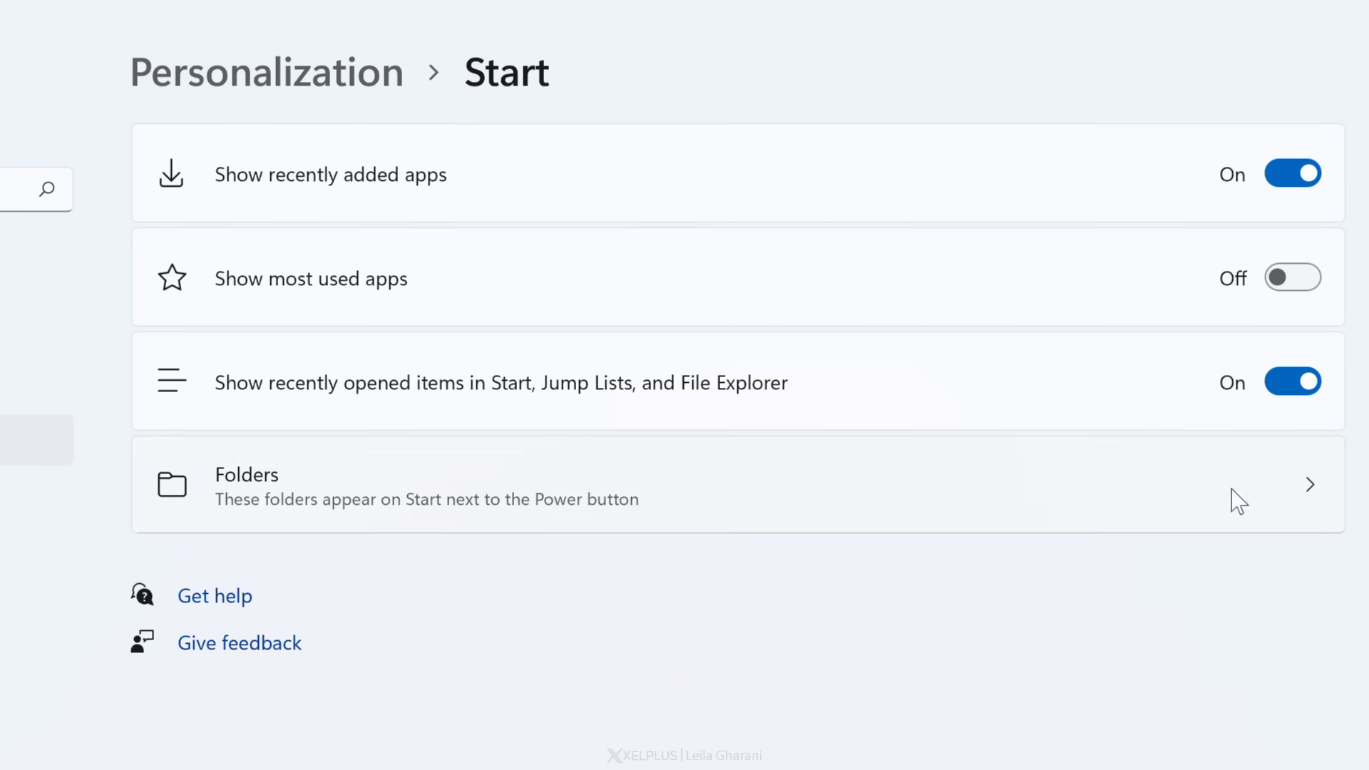
# Turn off recently added apps on Start, check the Start menu, and open Folders
pyautogui.click(1295, 175)
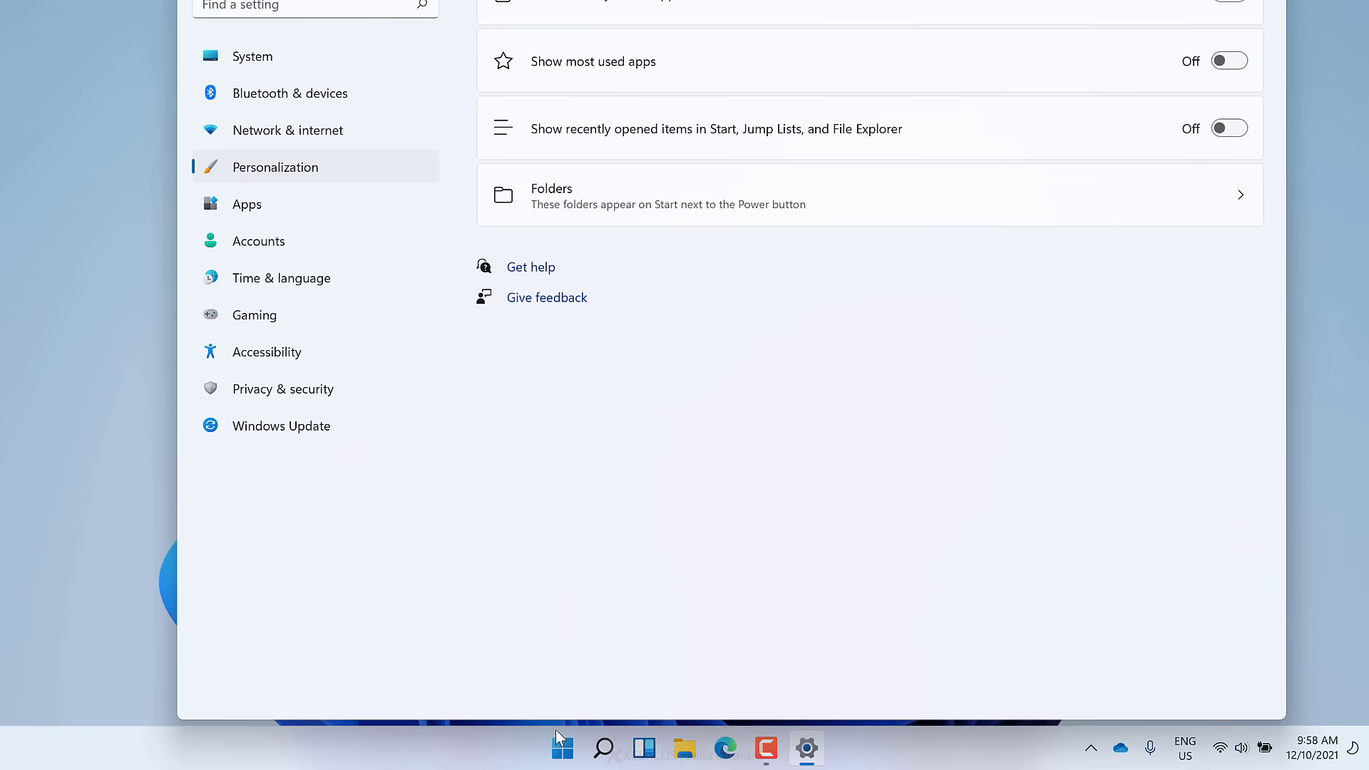
pyautogui.click(563, 747)
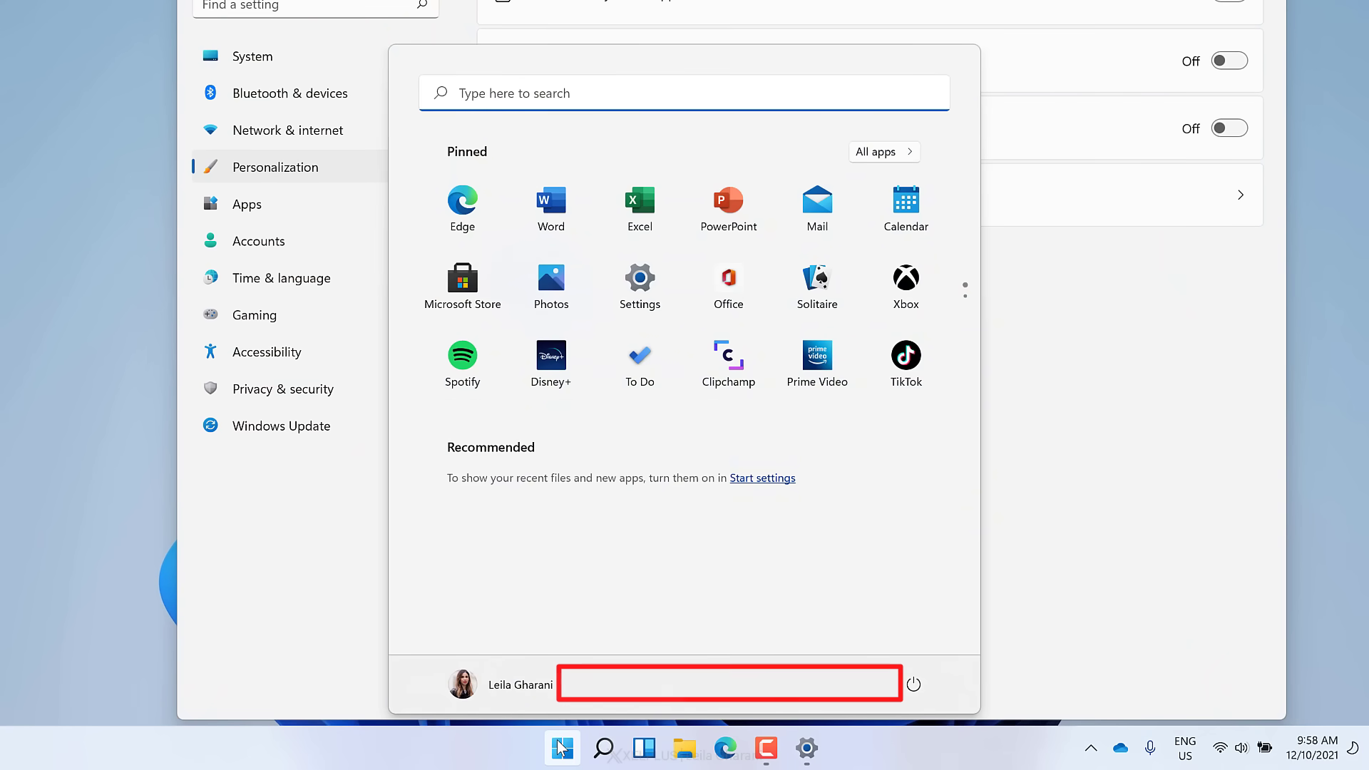
pyautogui.click(563, 748)
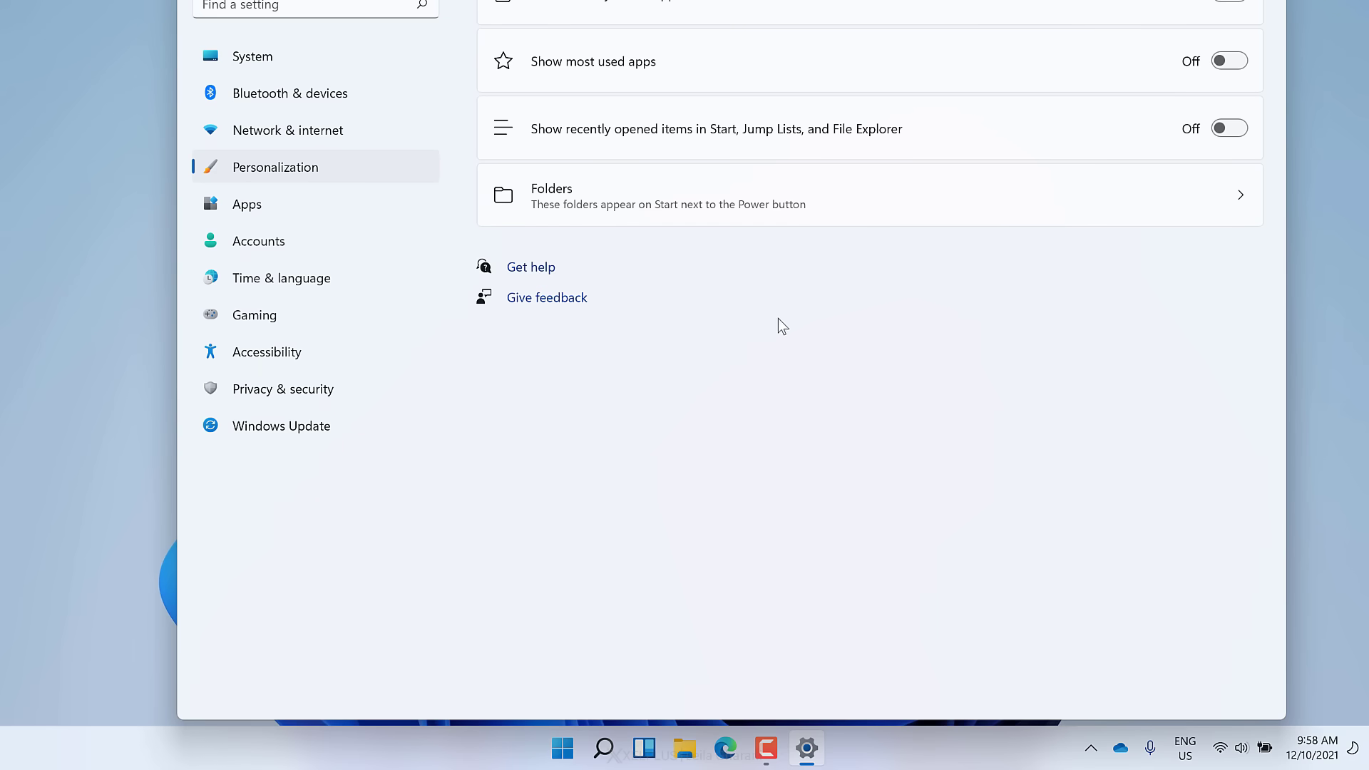
pyautogui.click(853, 202)
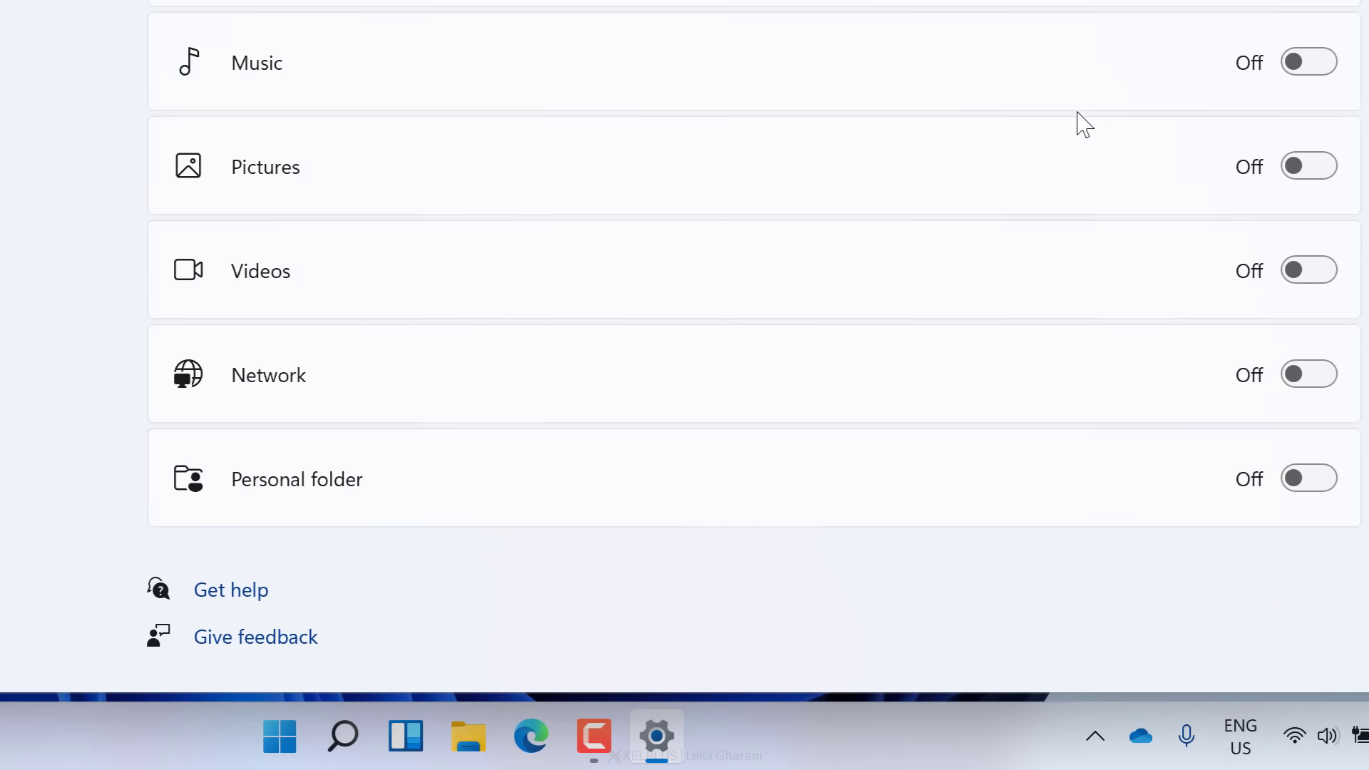
# Show the Pictures and Videos folders on Start and check them in the Start menu
pyautogui.click(1298, 170)
pyautogui.click(1318, 274)
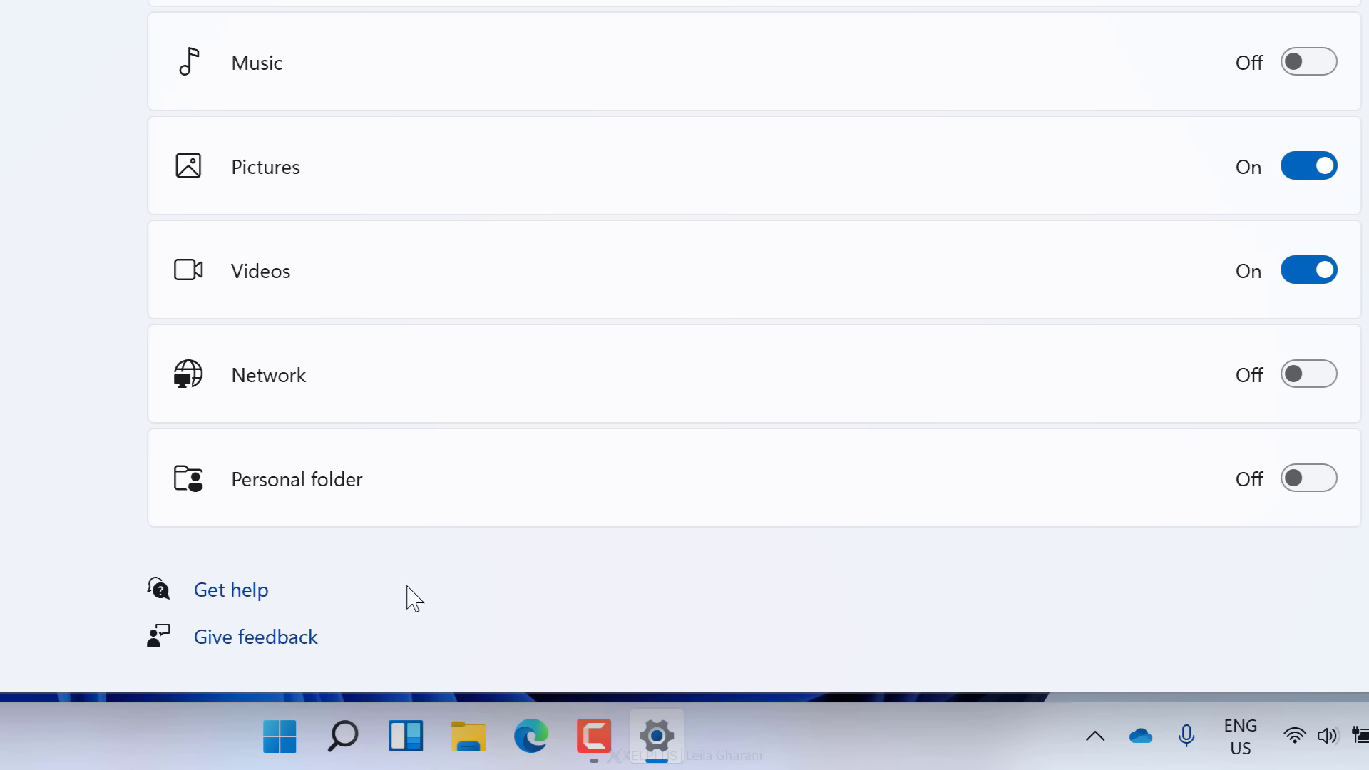
pyautogui.click(283, 738)
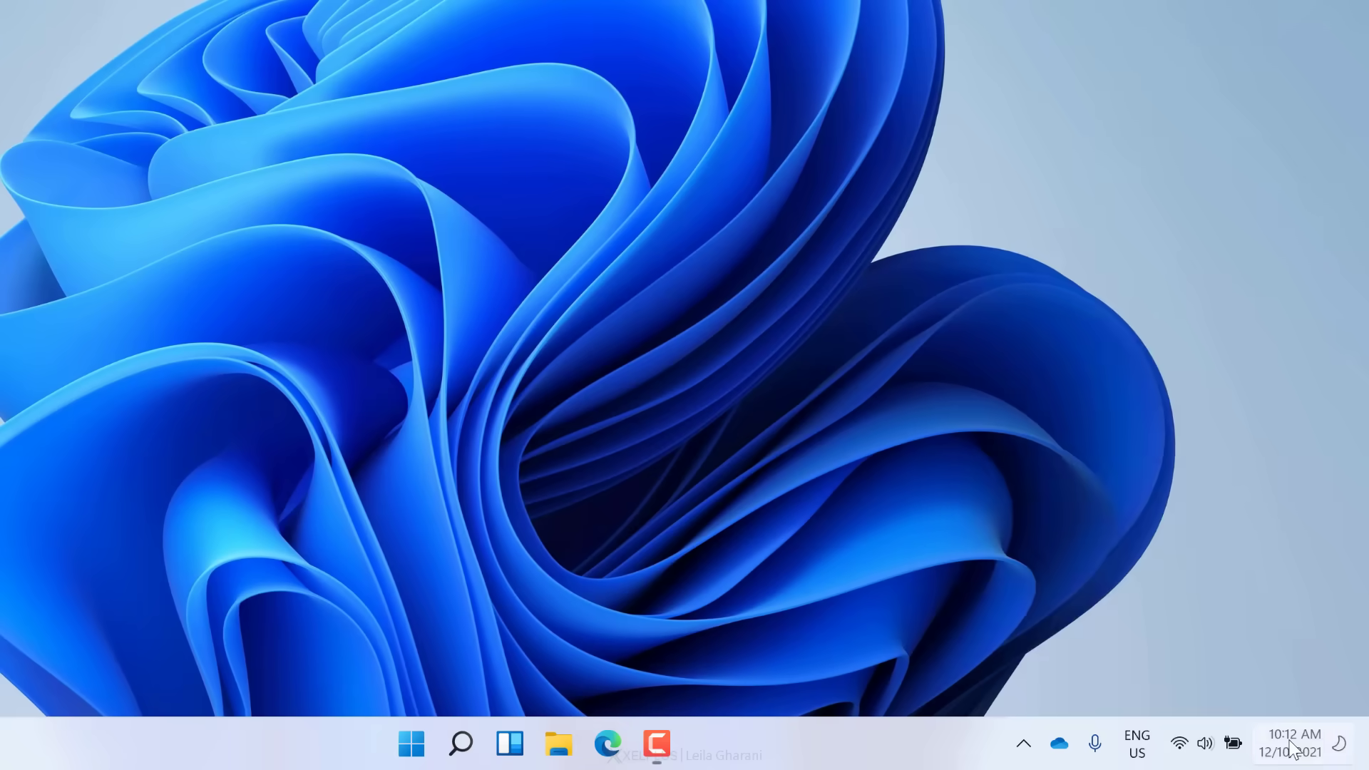
# Turn off 'Get tips and suggestions when I use Windows' under System > Notifications
pyautogui.press('super+n')
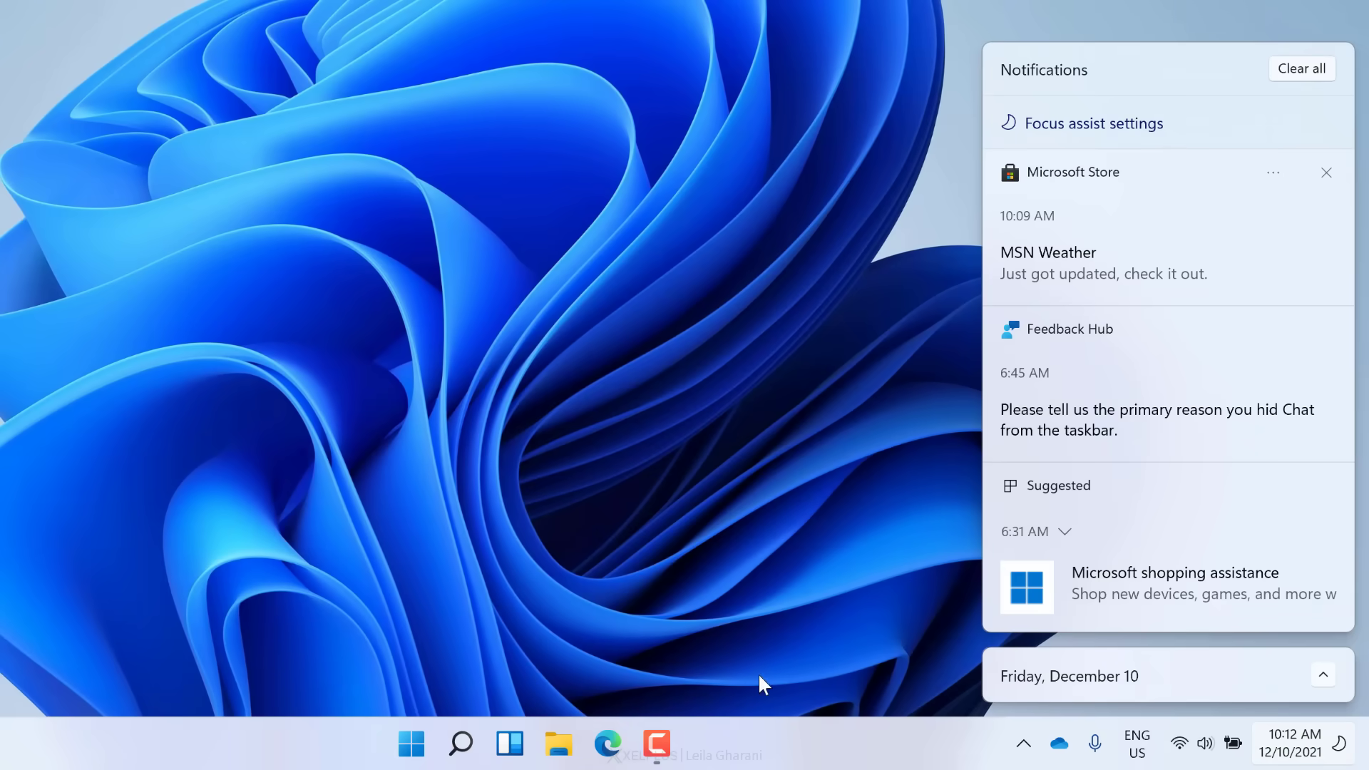
pyautogui.rightClick(420, 737)
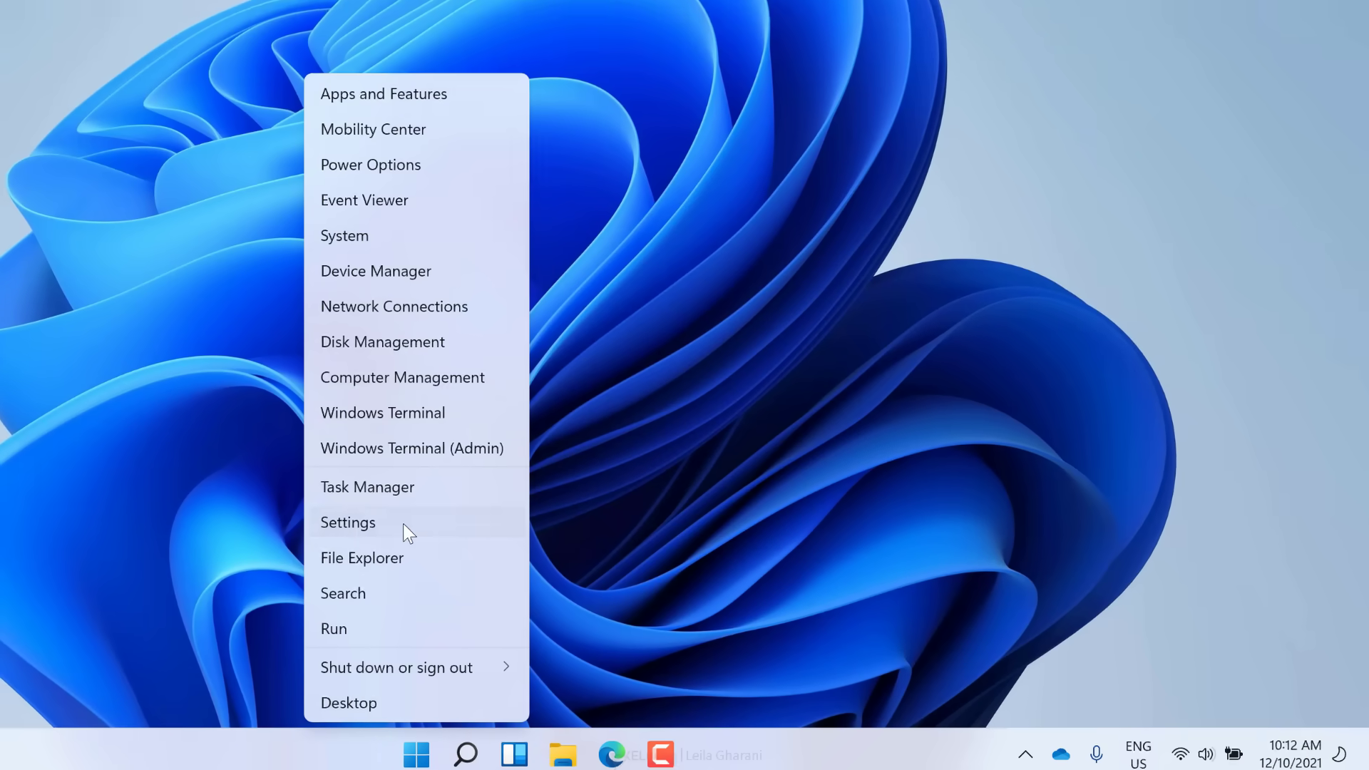
pyautogui.click(403, 523)
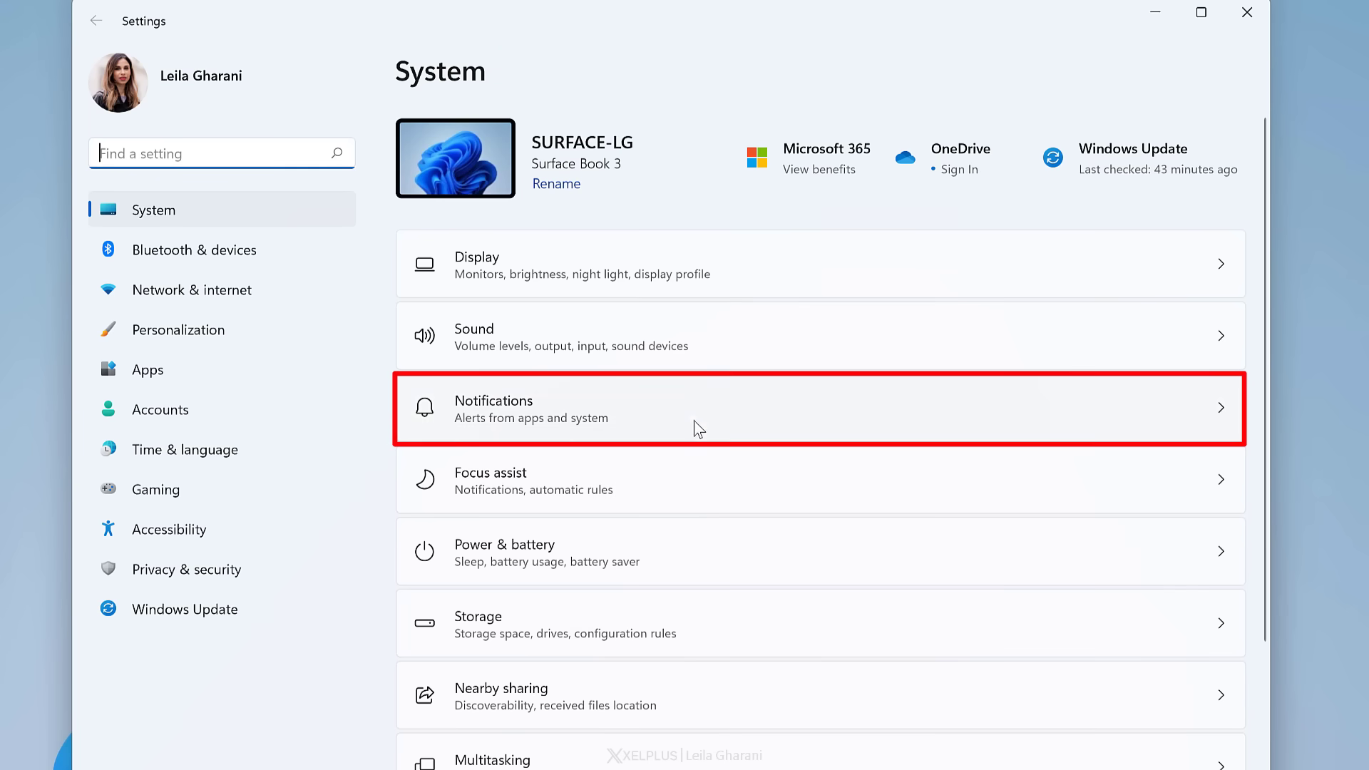
pyautogui.click(706, 408)
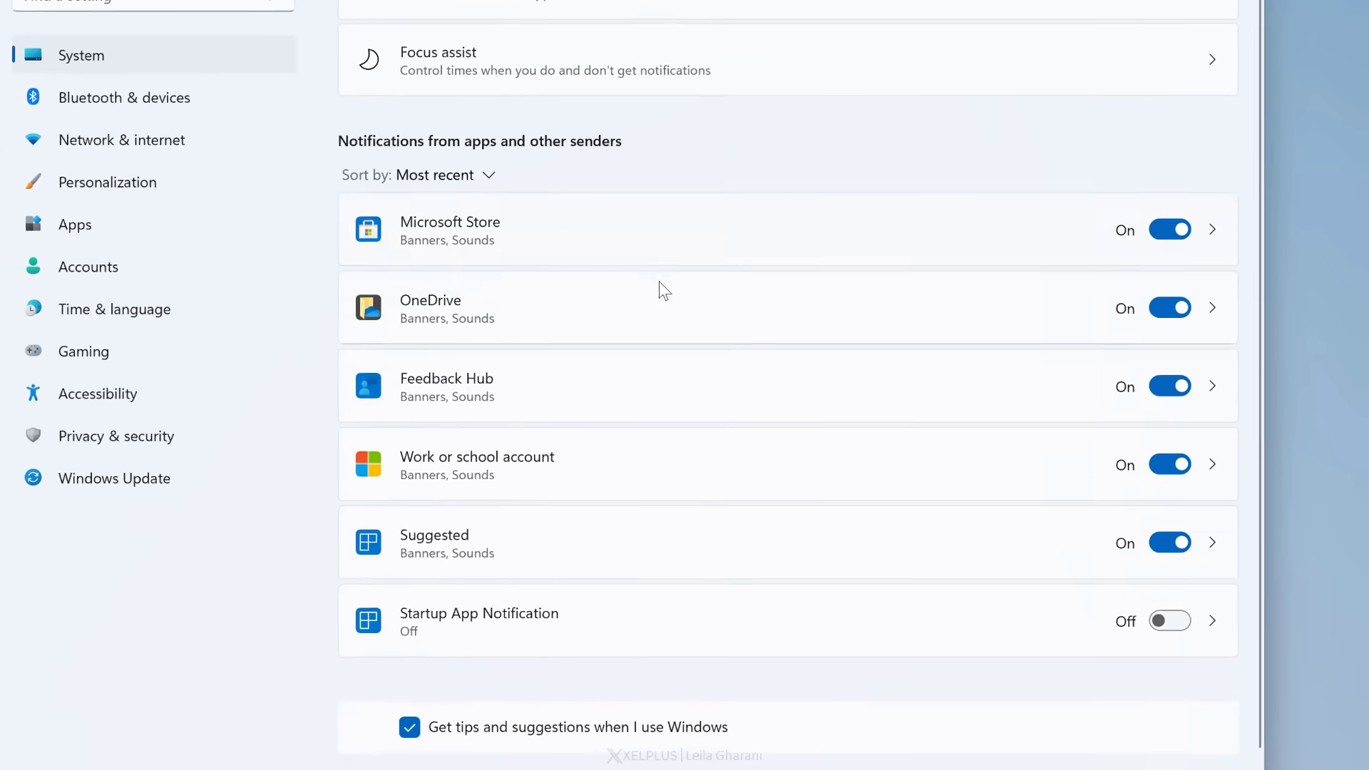
pyautogui.scroll(-2, 677, 456)
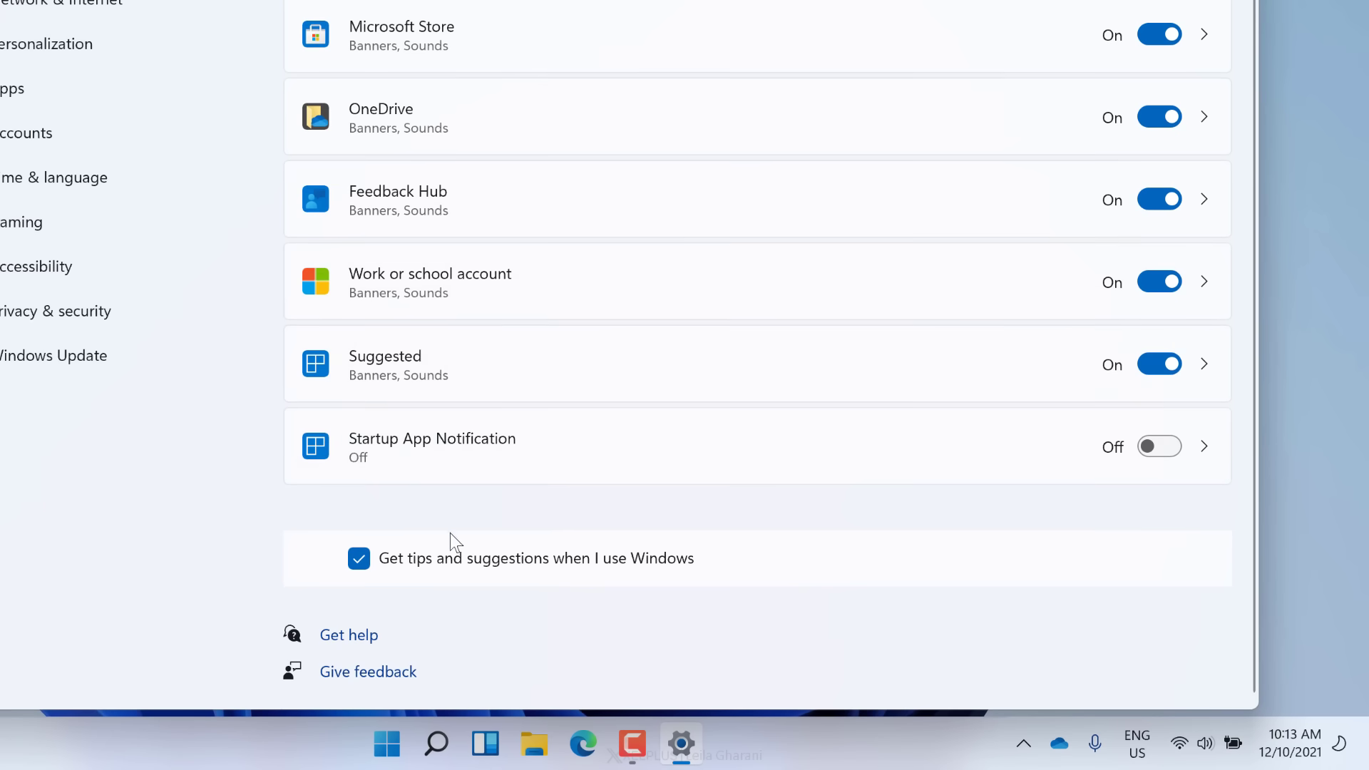
pyautogui.click(360, 561)
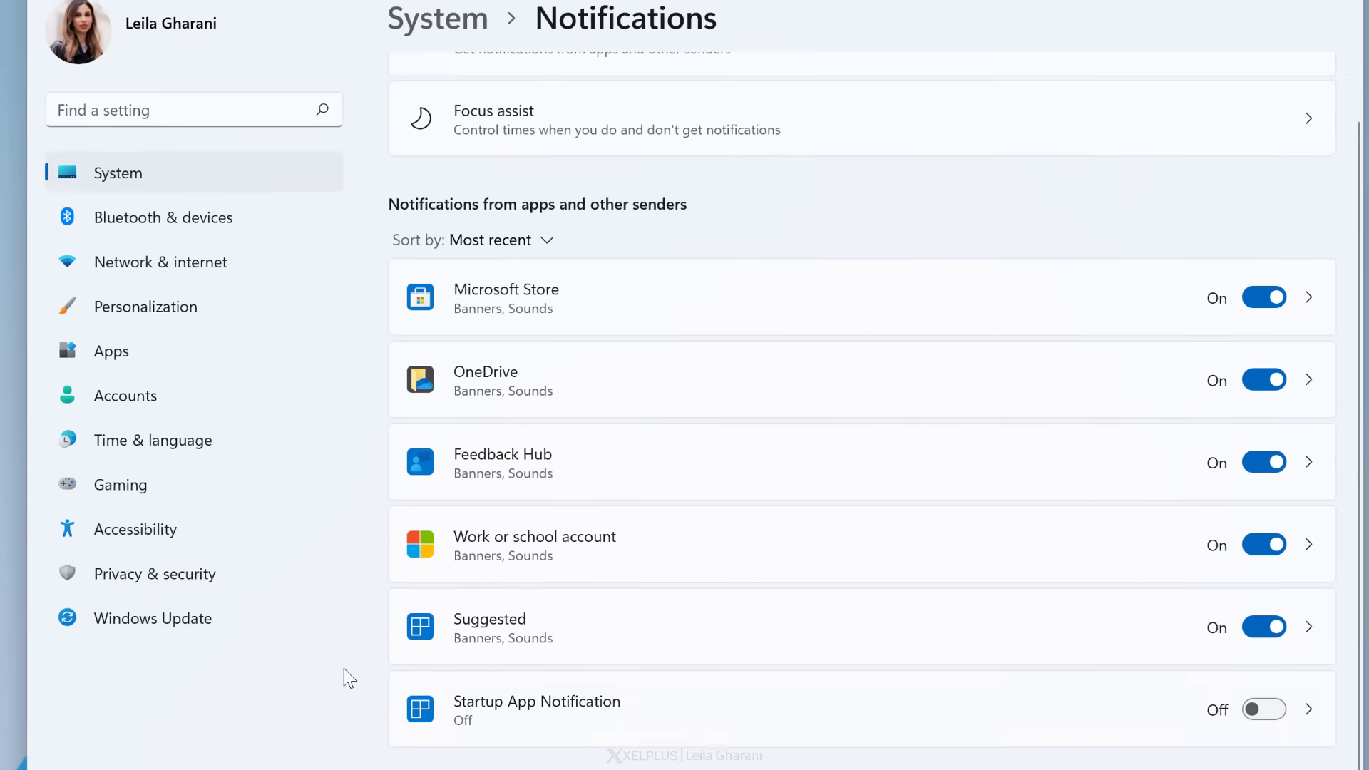
pyautogui.click(132, 574)
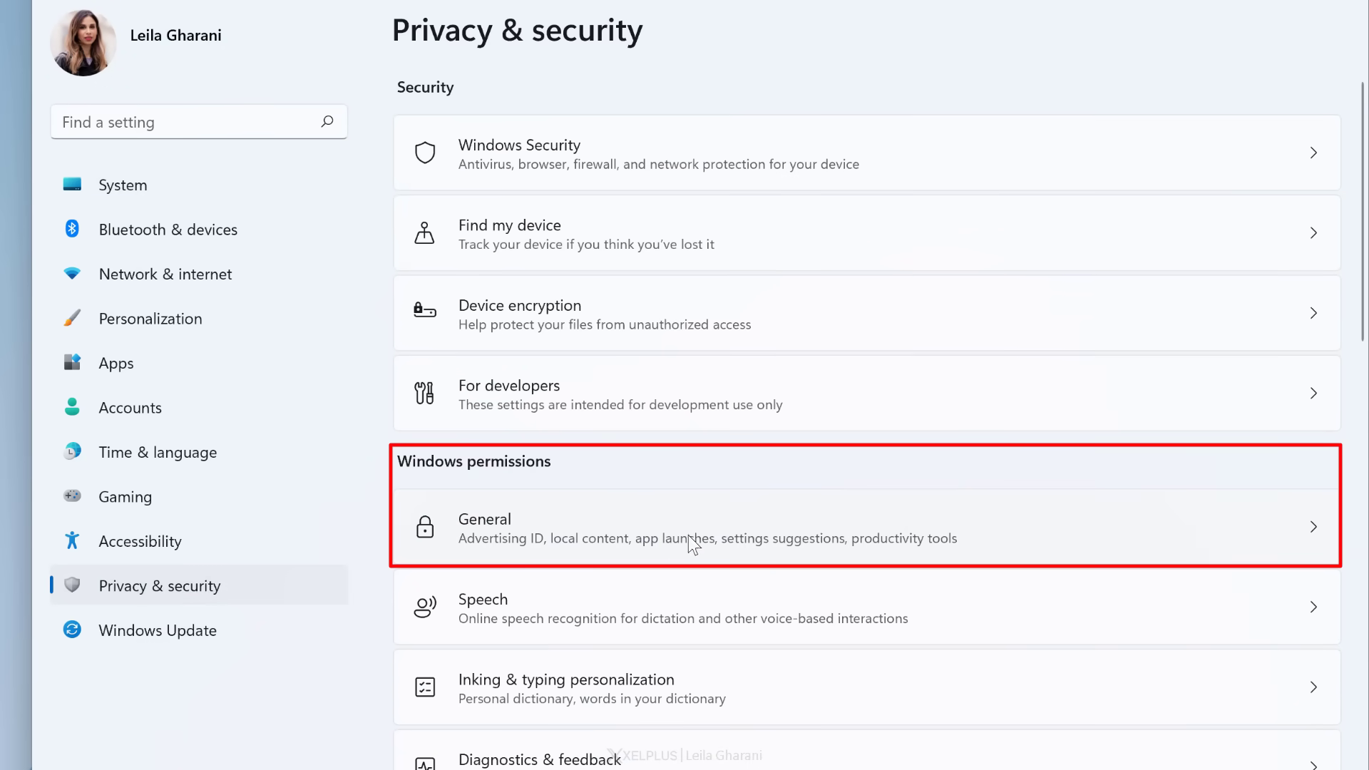
# Review the General and Speech privacy settings
pyautogui.click(760, 530)
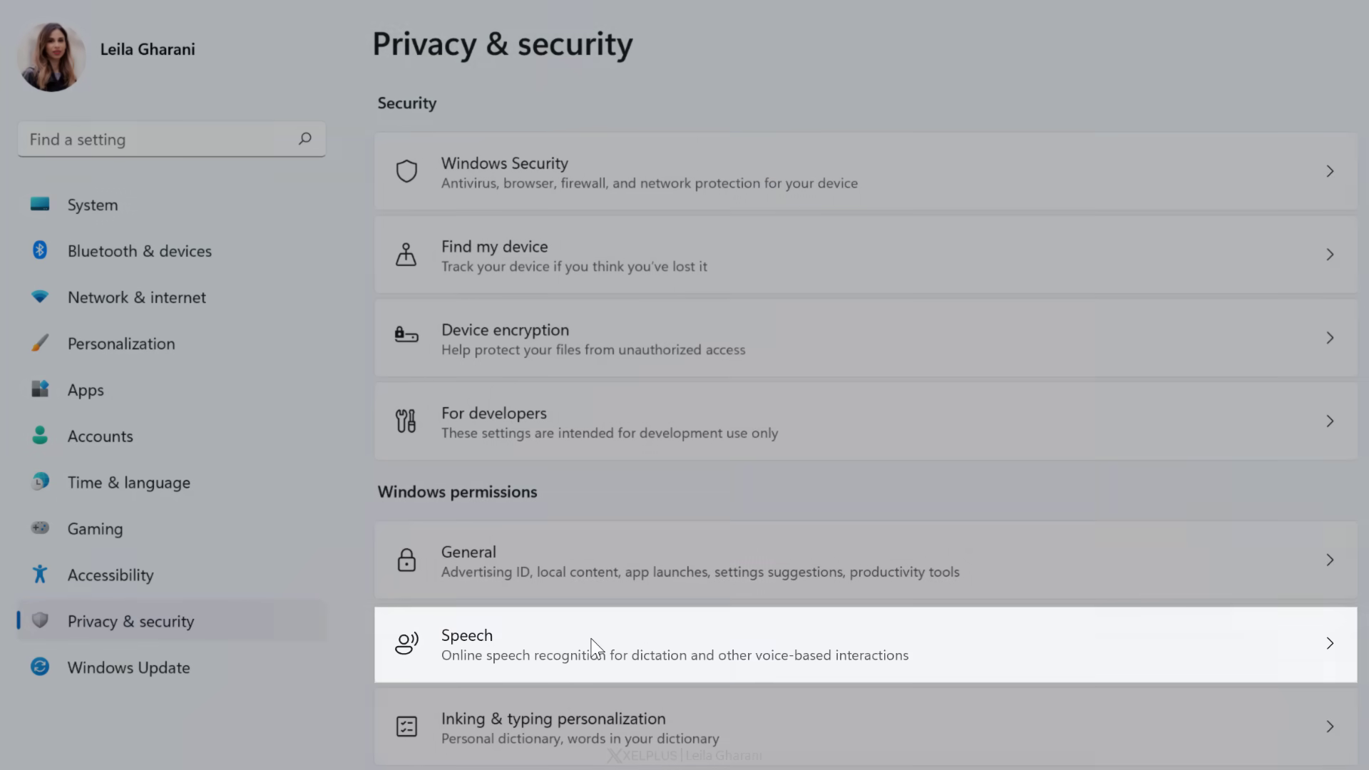
pyautogui.click(590, 645)
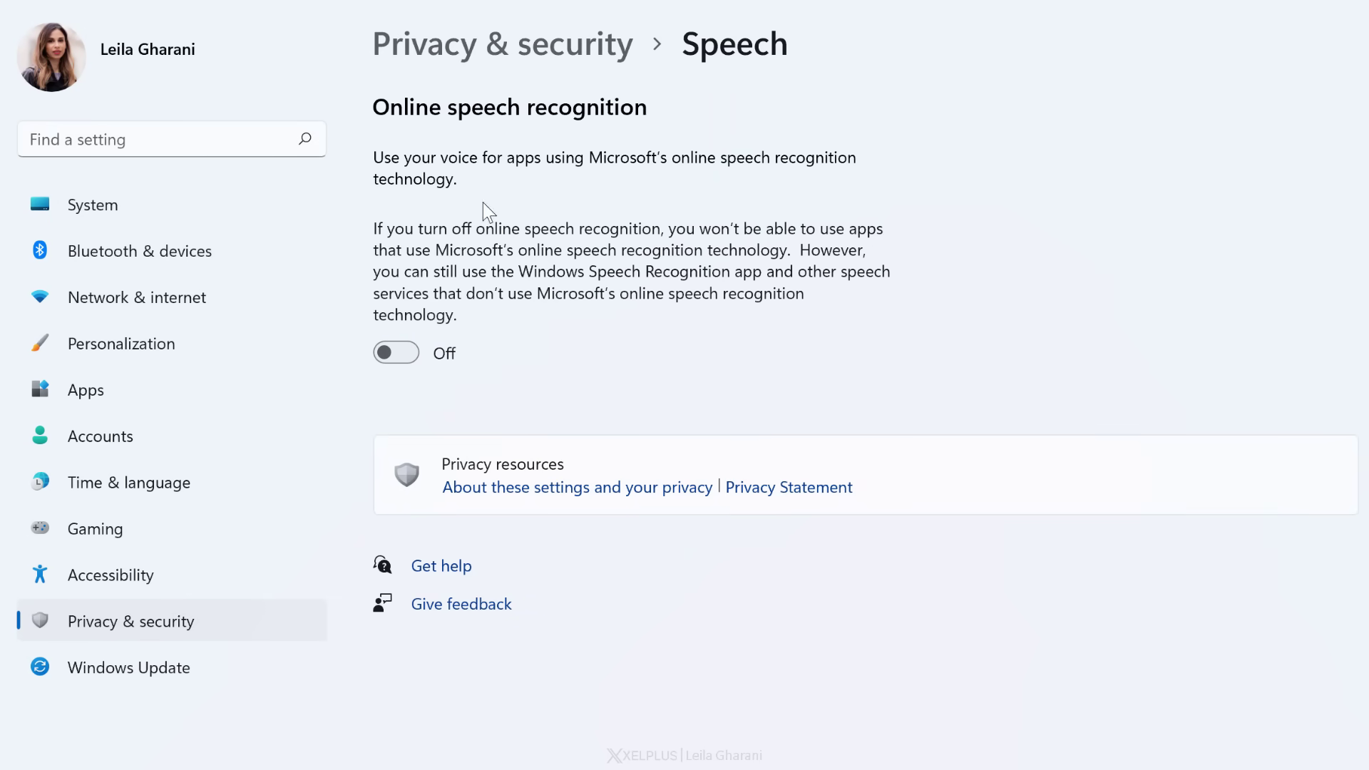
pyautogui.click(499, 49)
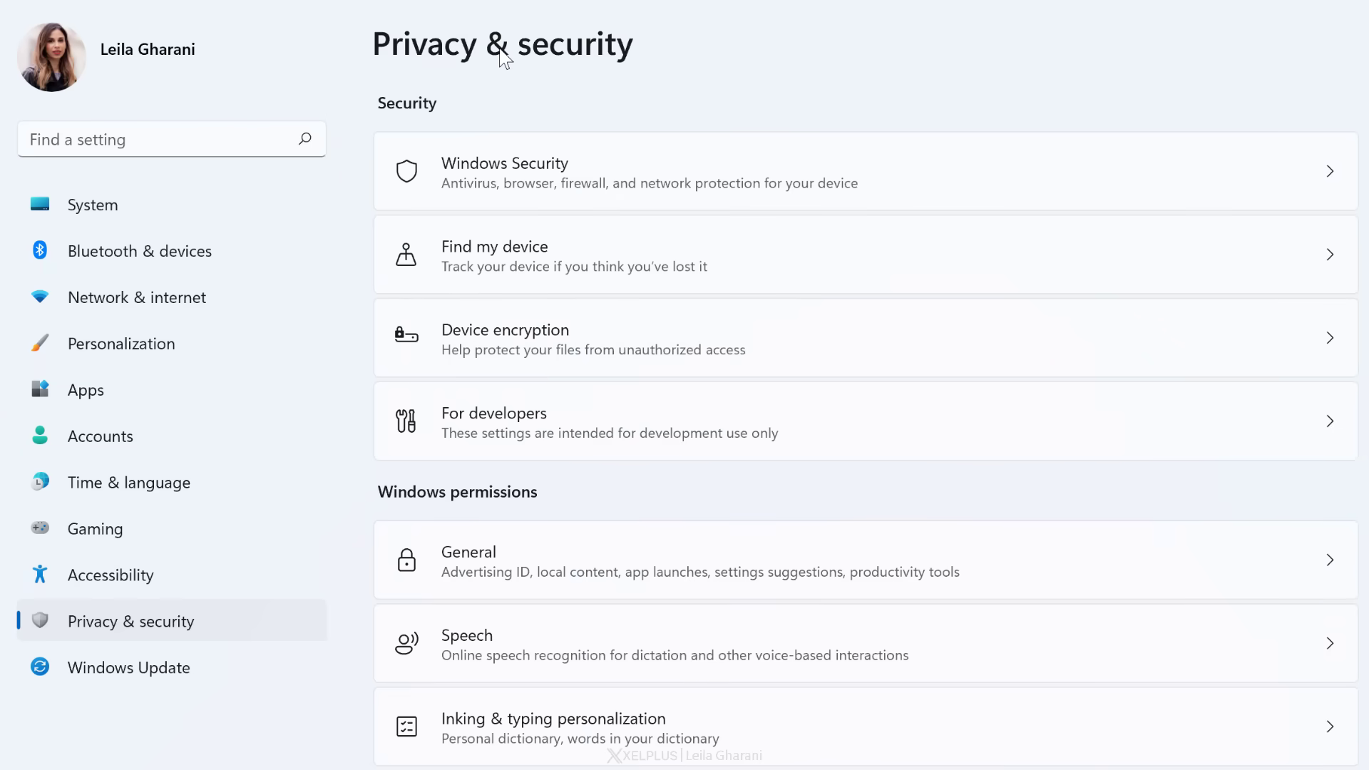
# Turn off the personal inking and typing dictionary
pyautogui.click(583, 721)
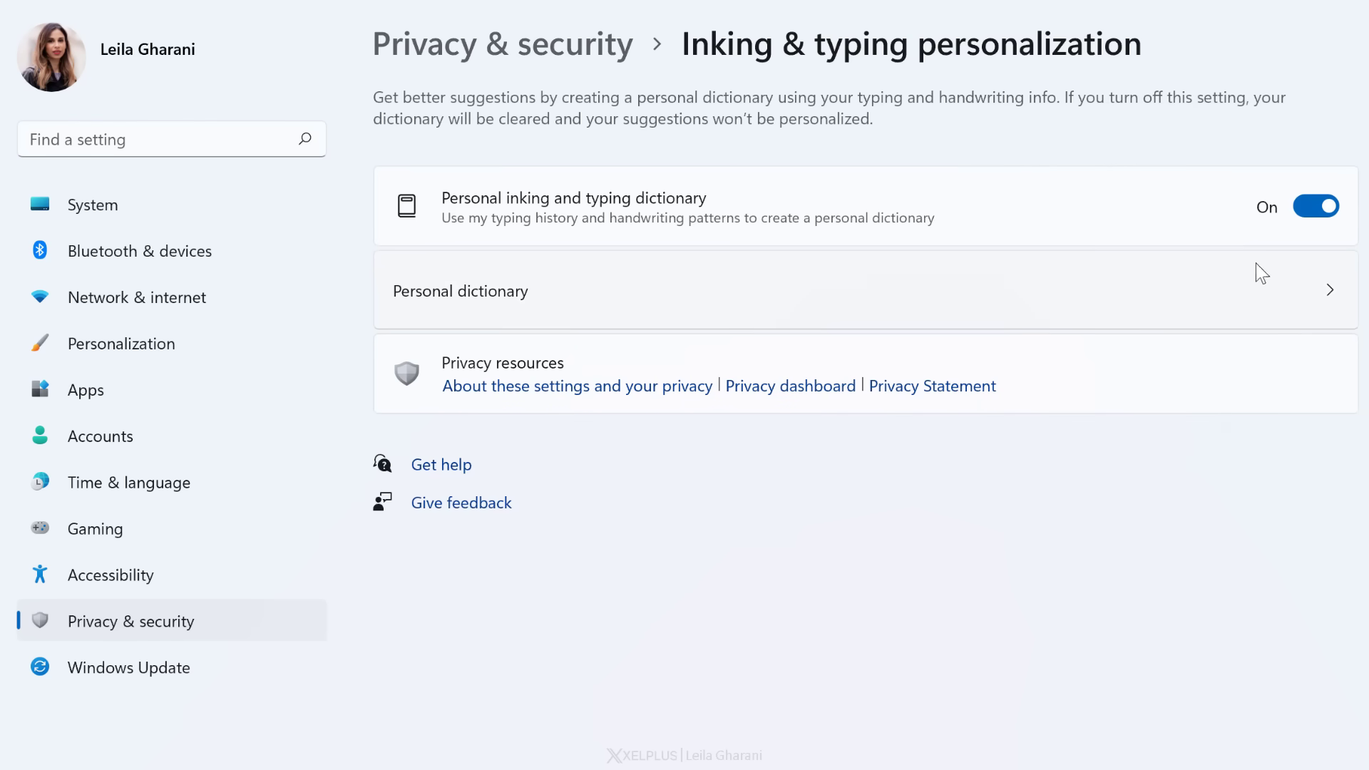
pyautogui.click(1310, 204)
pyautogui.click(617, 58)
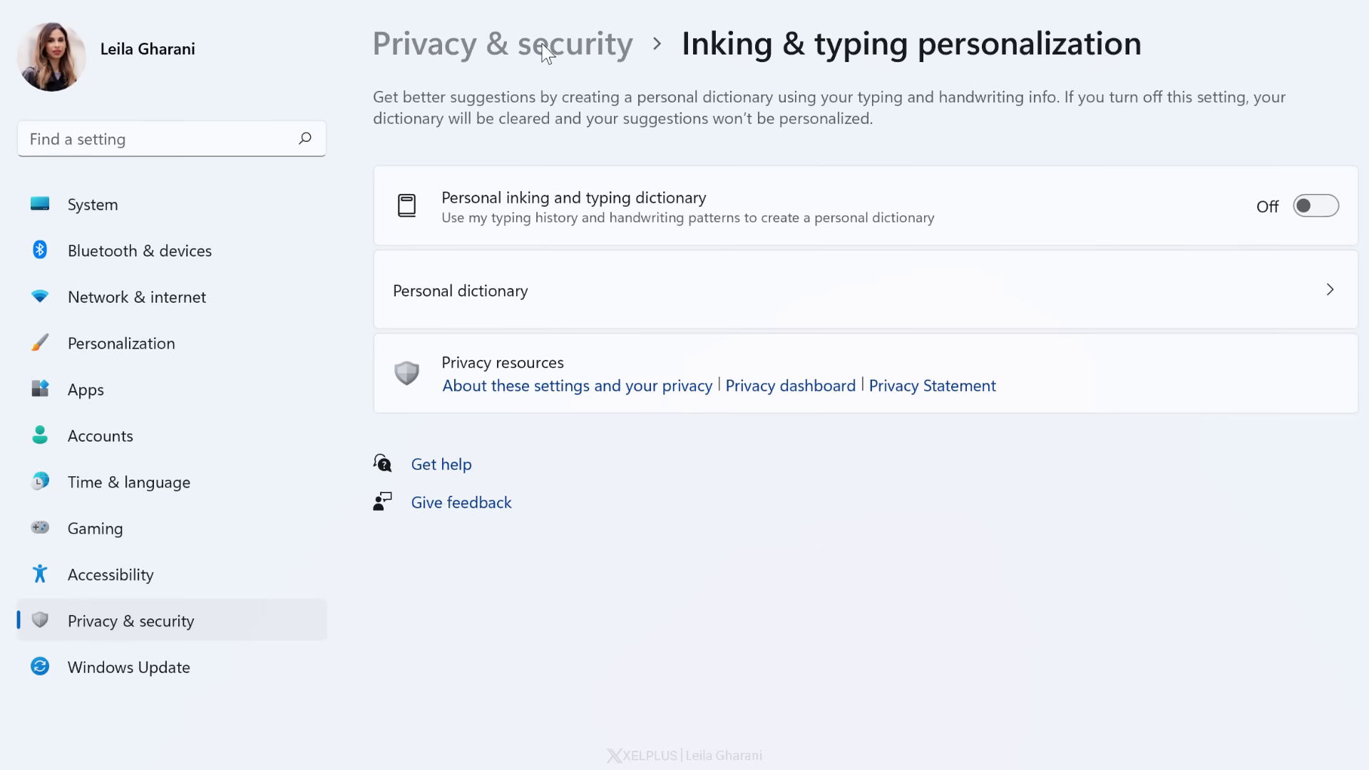
pyautogui.scroll(-2, 632, 437)
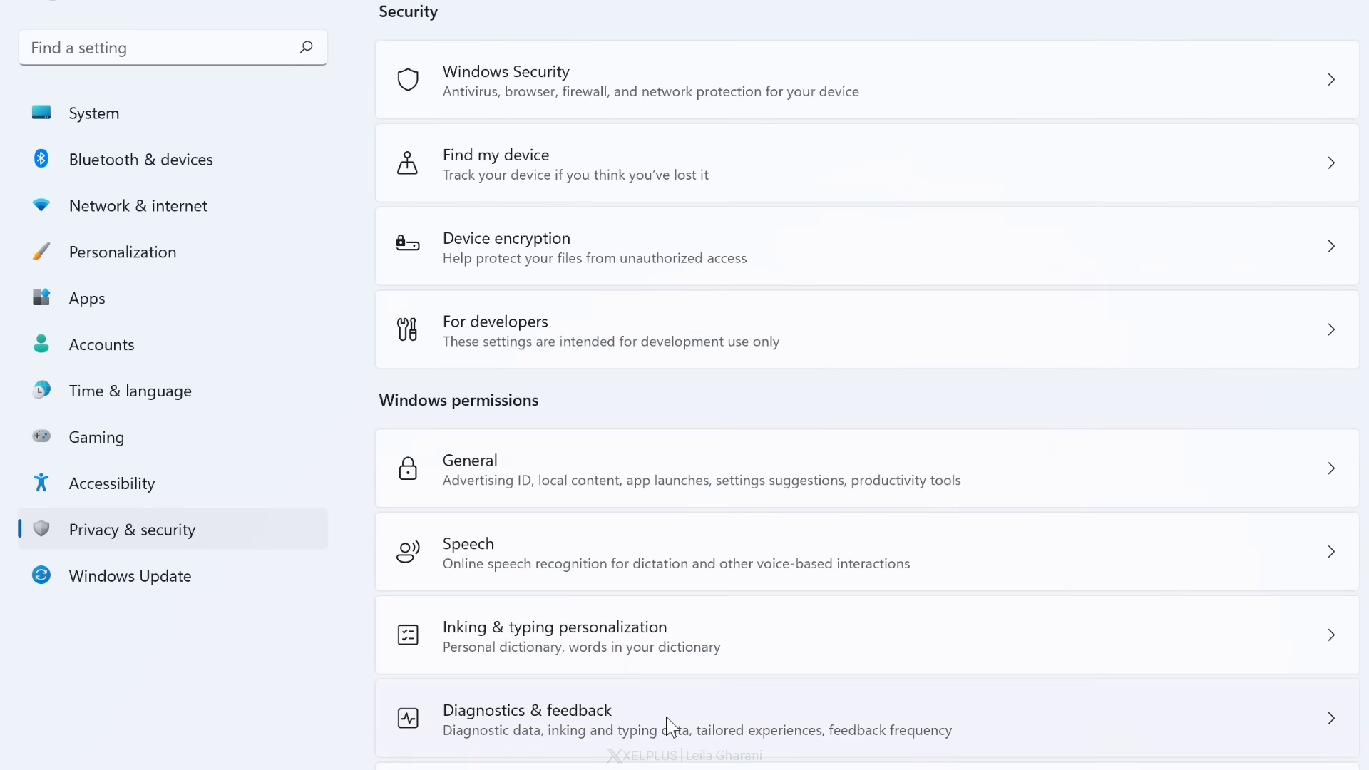
# Turn off Improve inking and typing and Tailored experiences in Diagnostics & feedback
pyautogui.click(666, 717)
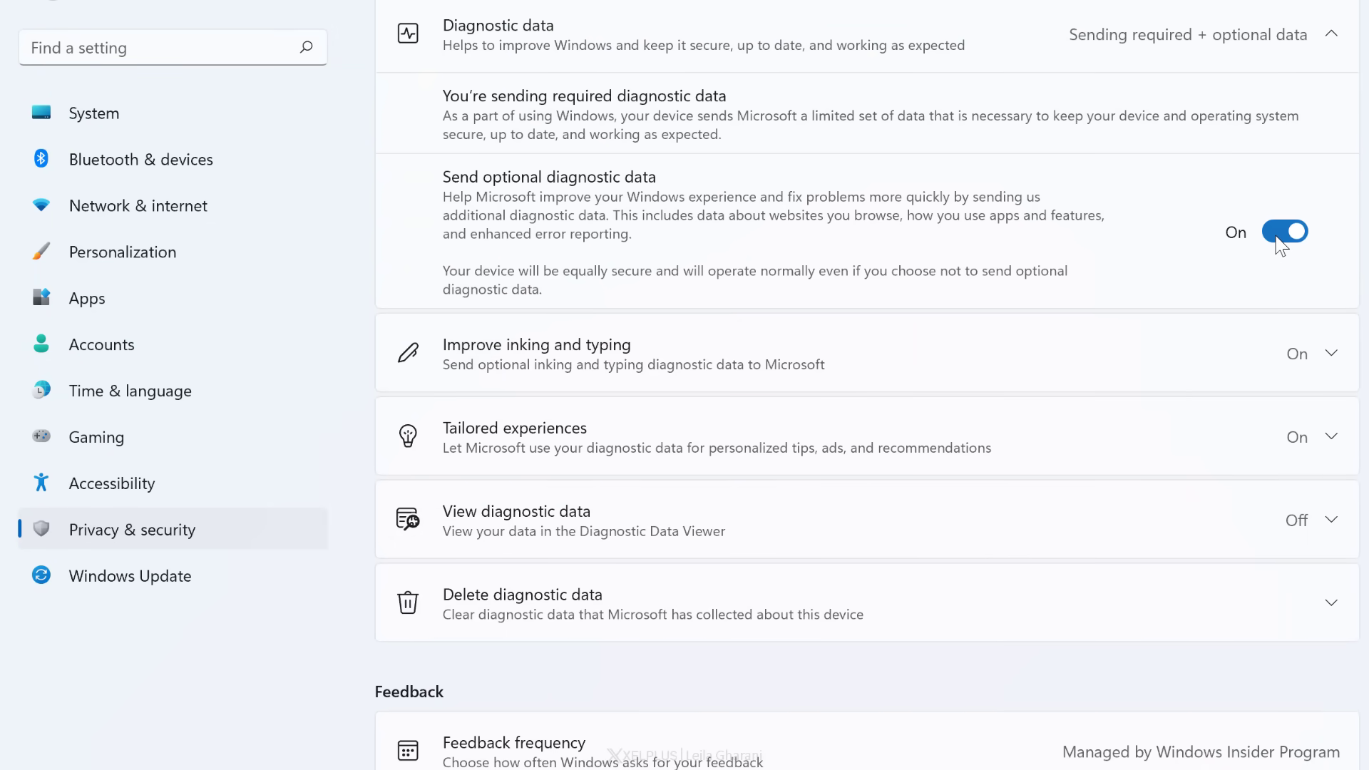
pyautogui.click(1287, 356)
pyautogui.click(1283, 428)
pyautogui.click(1287, 503)
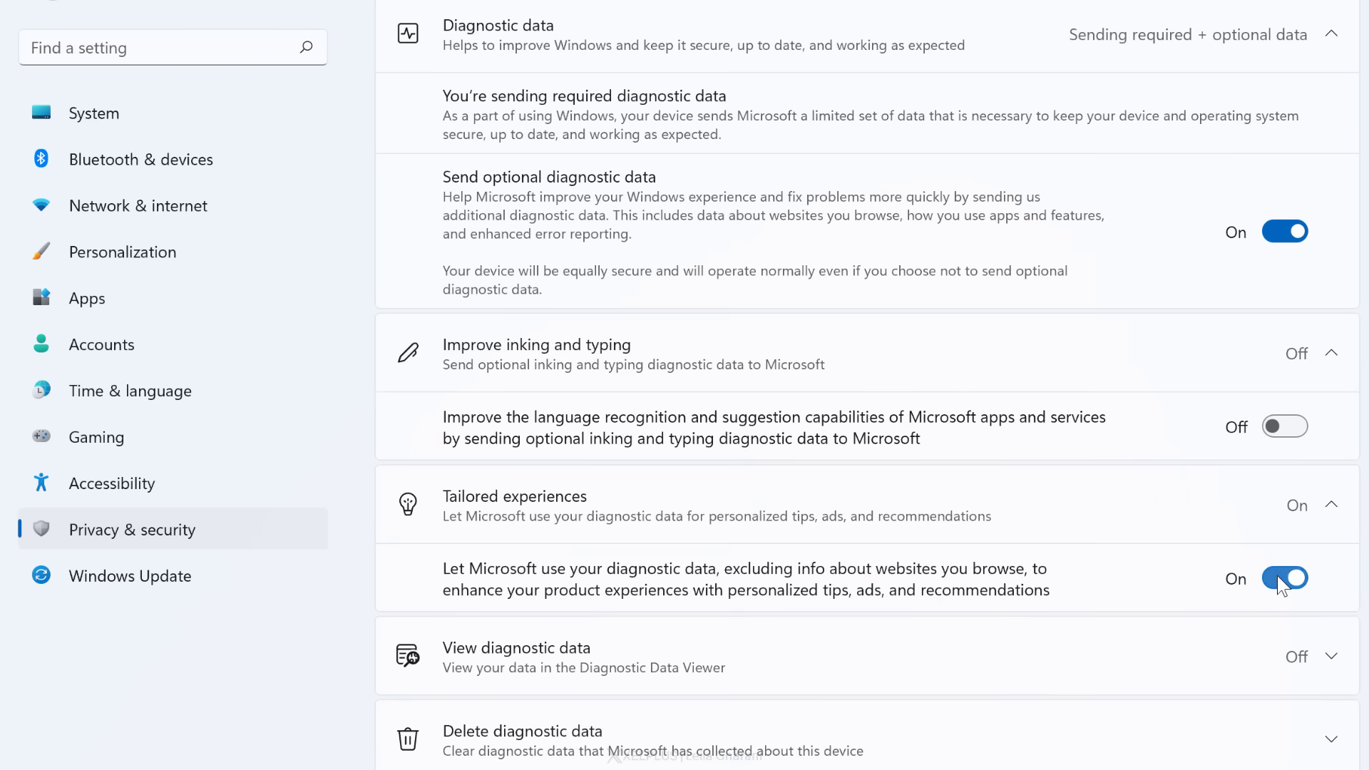
pyautogui.click(1284, 579)
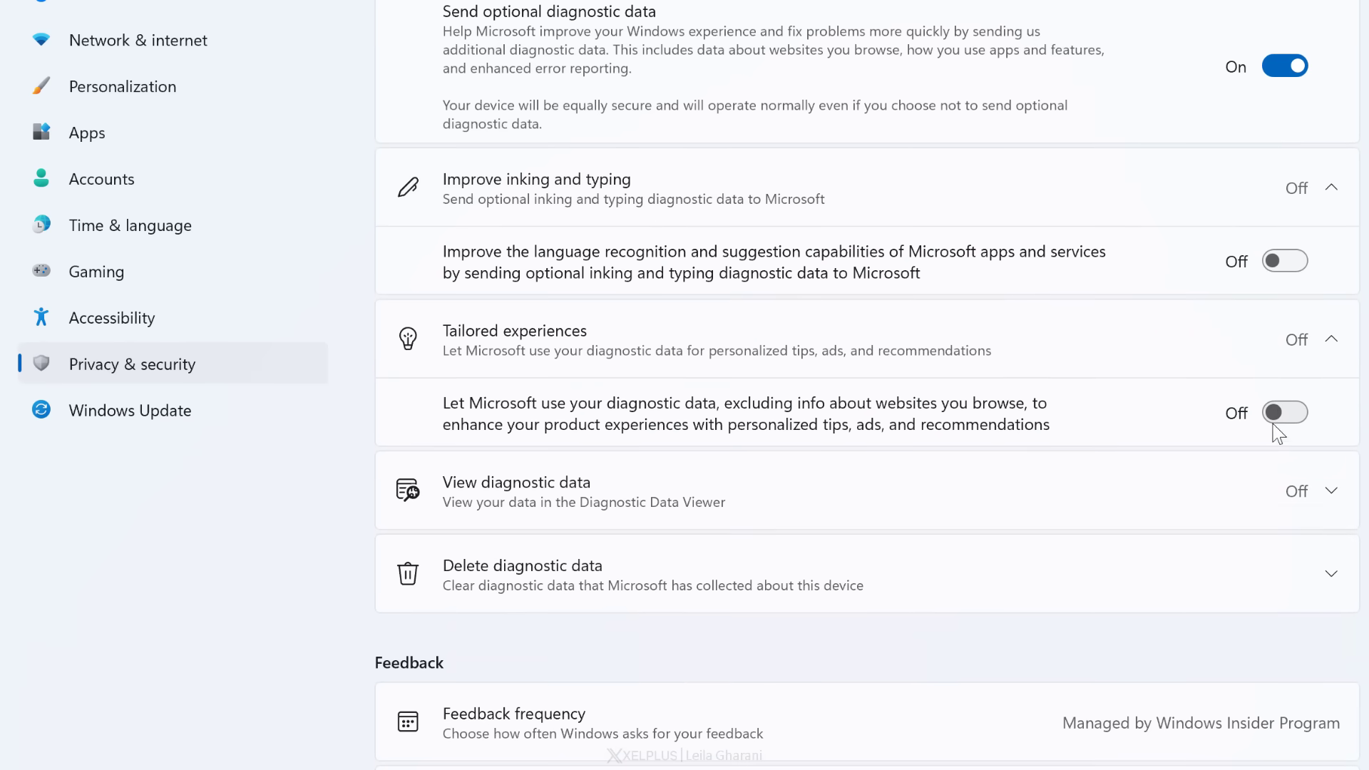
pyautogui.click(1329, 579)
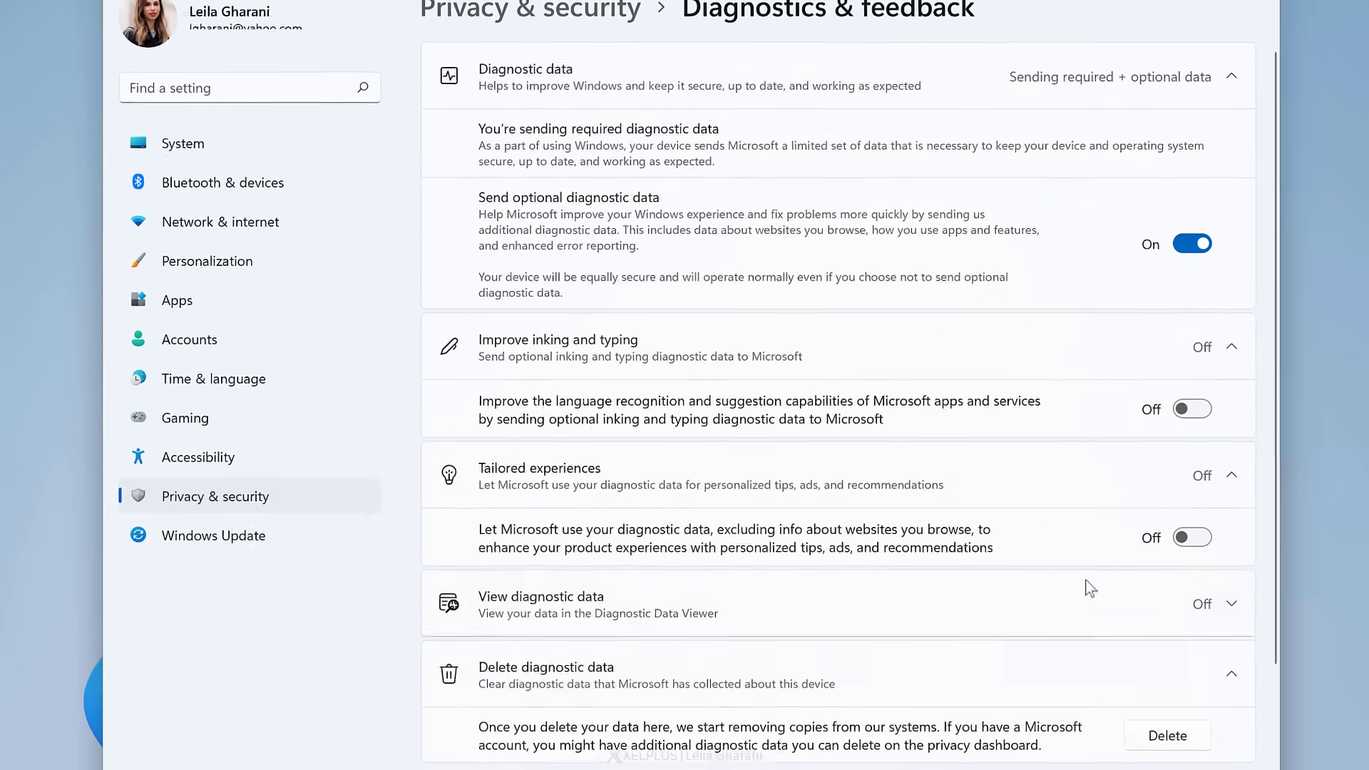
pyautogui.click(540, 23)
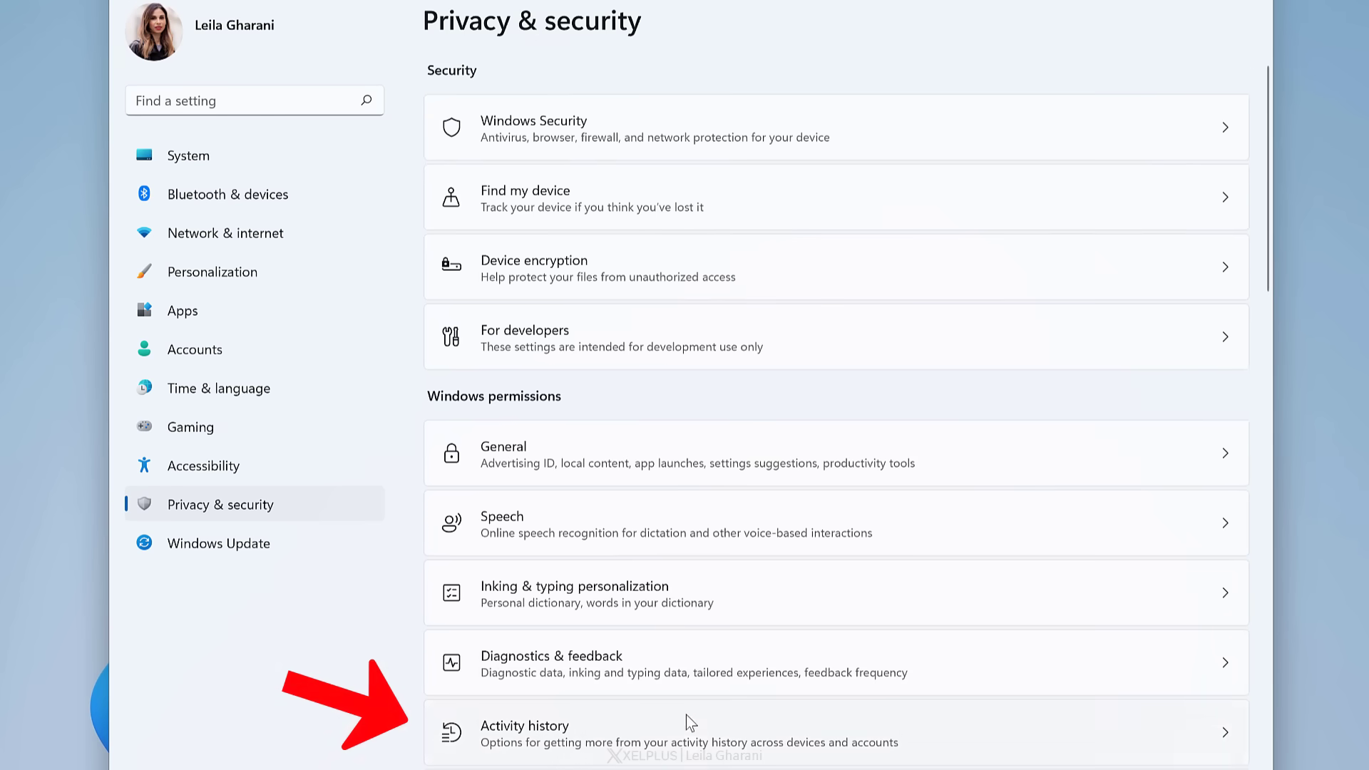
pyautogui.click(689, 745)
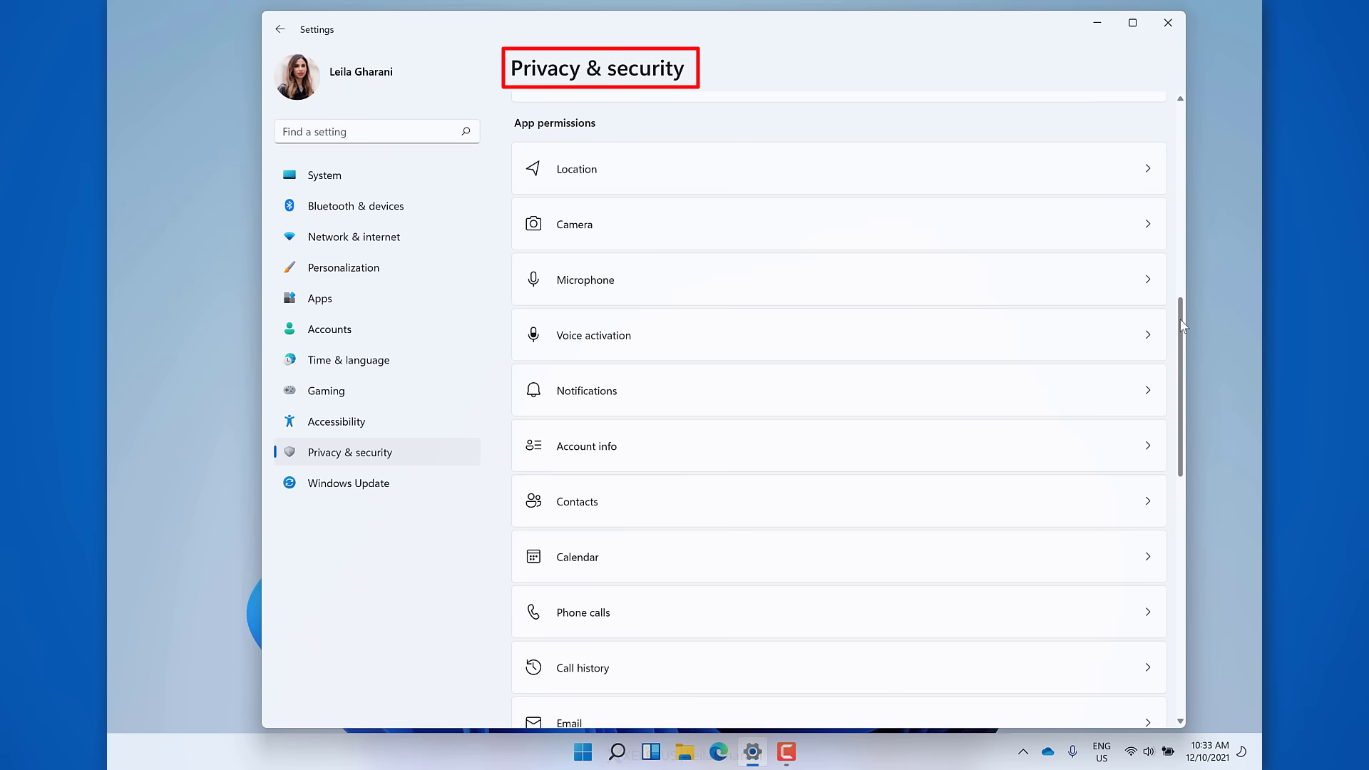
pyautogui.moveTo(1181, 326)
pyautogui.mouseDown()
pyautogui.moveTo(1176, 487)
pyautogui.moveTo(1188, 295)
pyautogui.mouseUp()
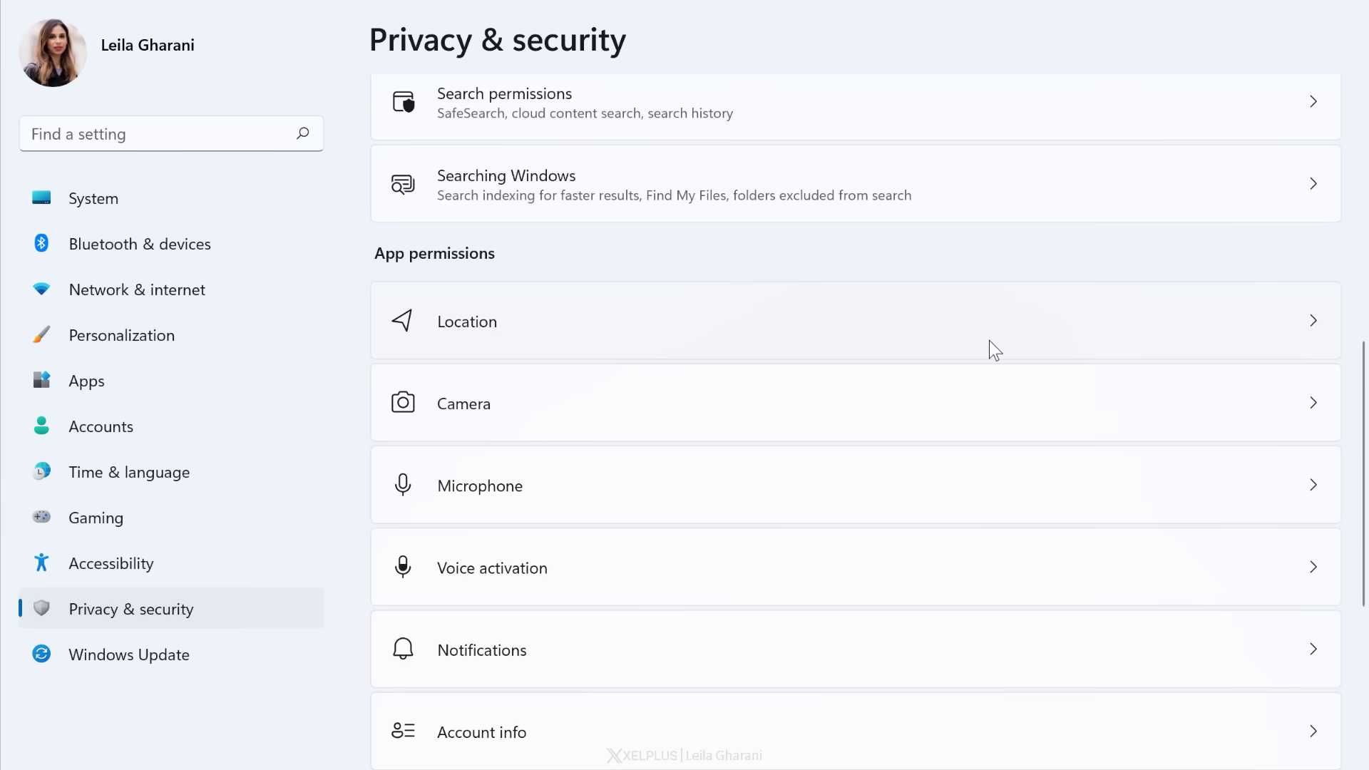
# Switch Location services off and back on in the Location settings
pyautogui.click(646, 331)
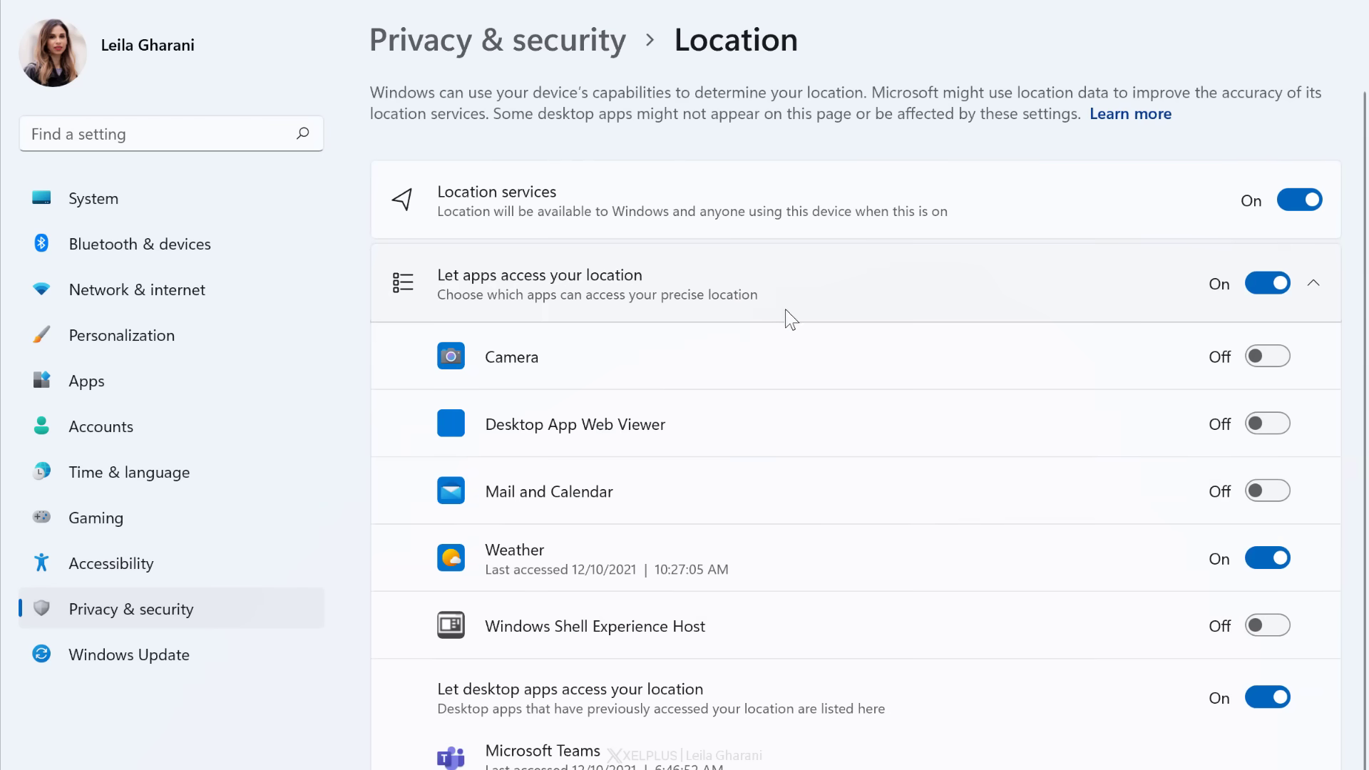
pyautogui.click(1299, 207)
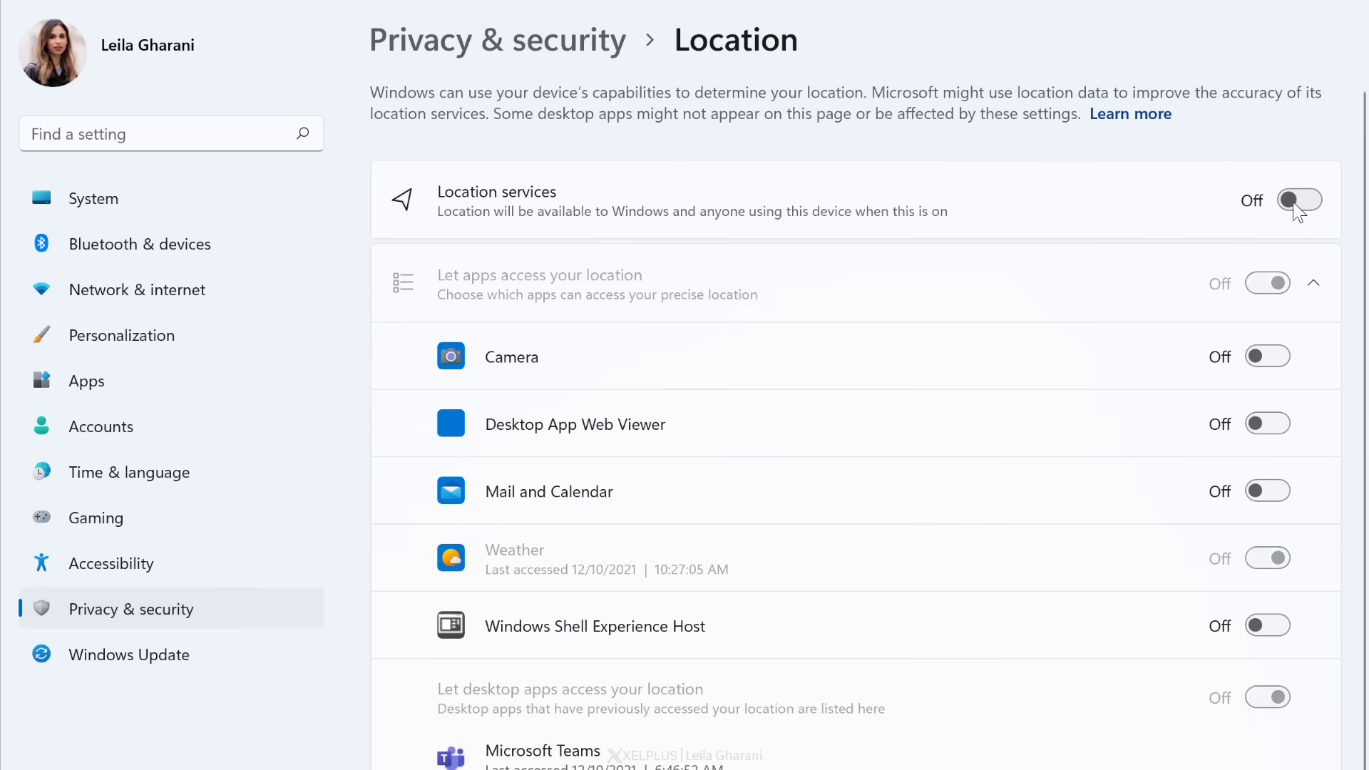
pyautogui.click(1306, 206)
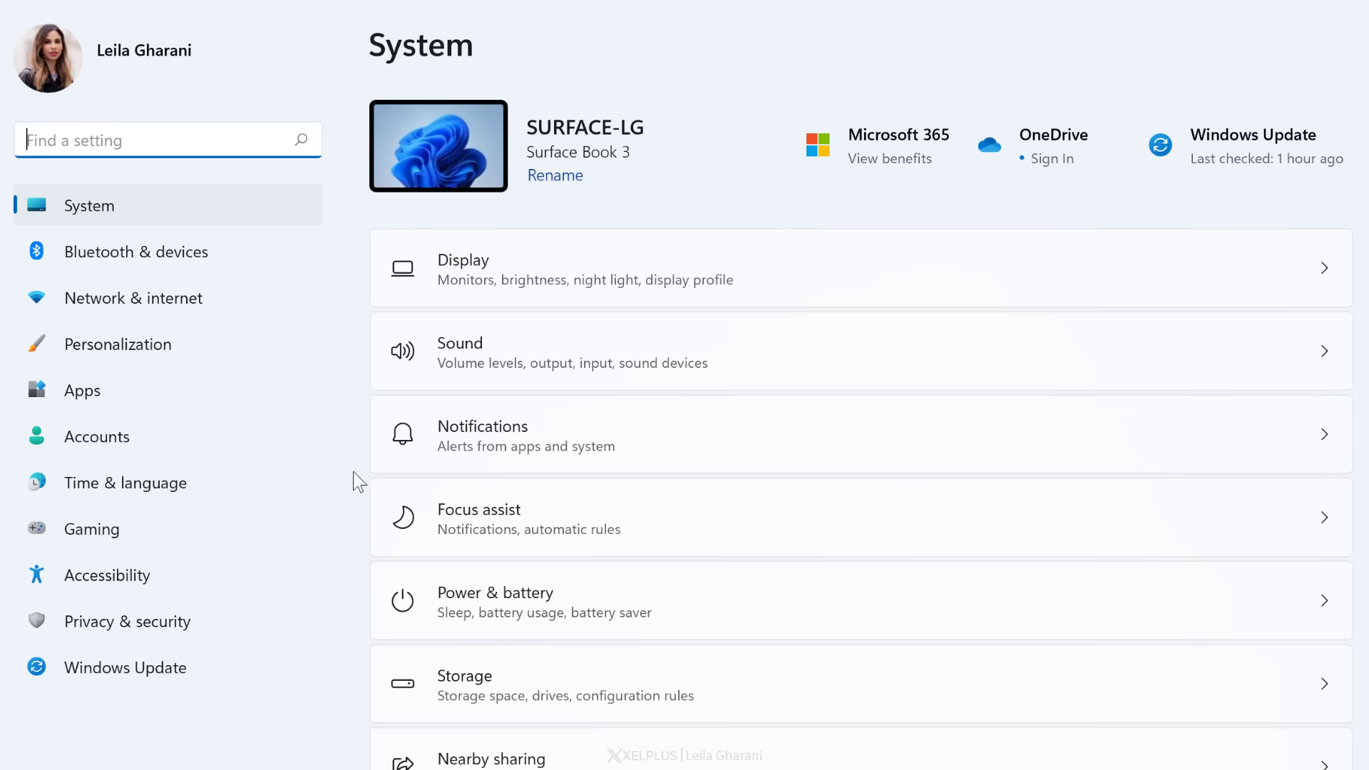
# Restrict app installs to The Microsoft Store only and test it with the VLC installer
pyautogui.click(291, 390)
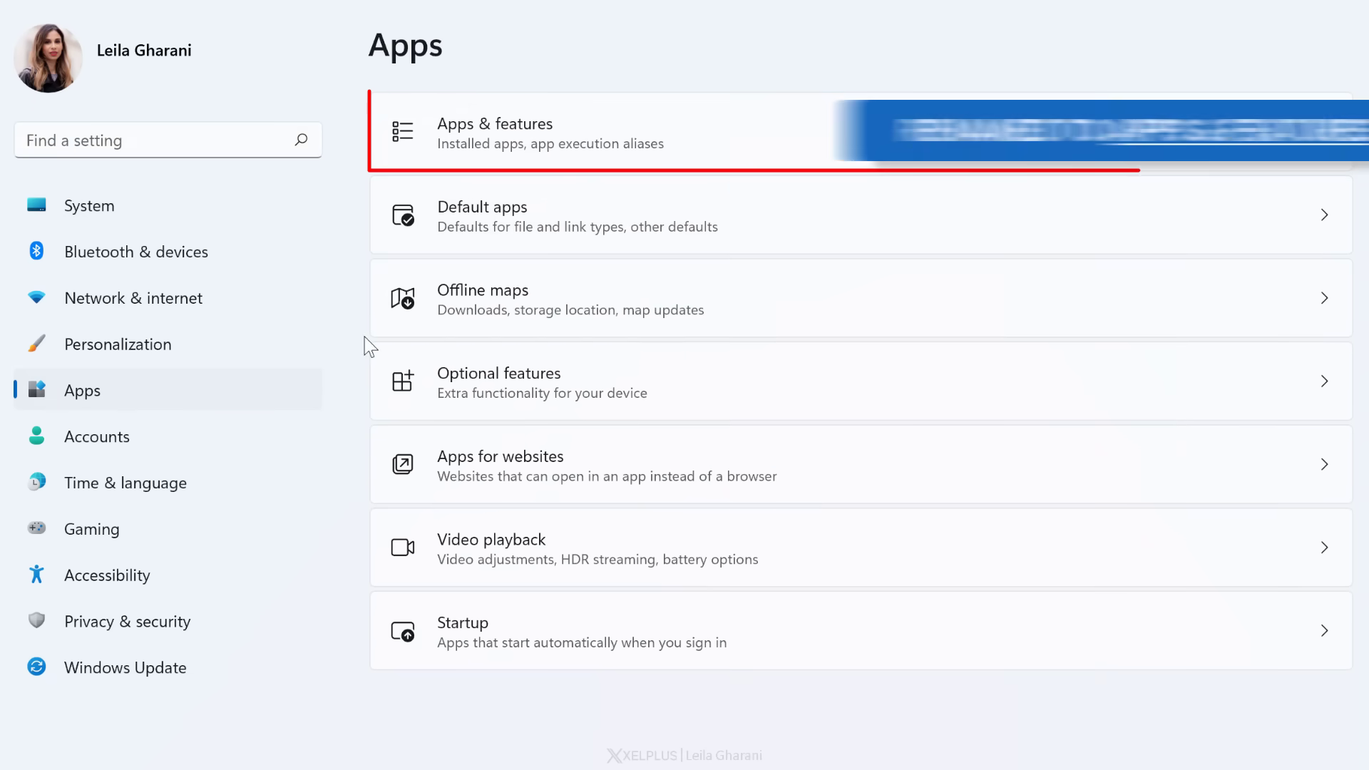
pyautogui.click(884, 129)
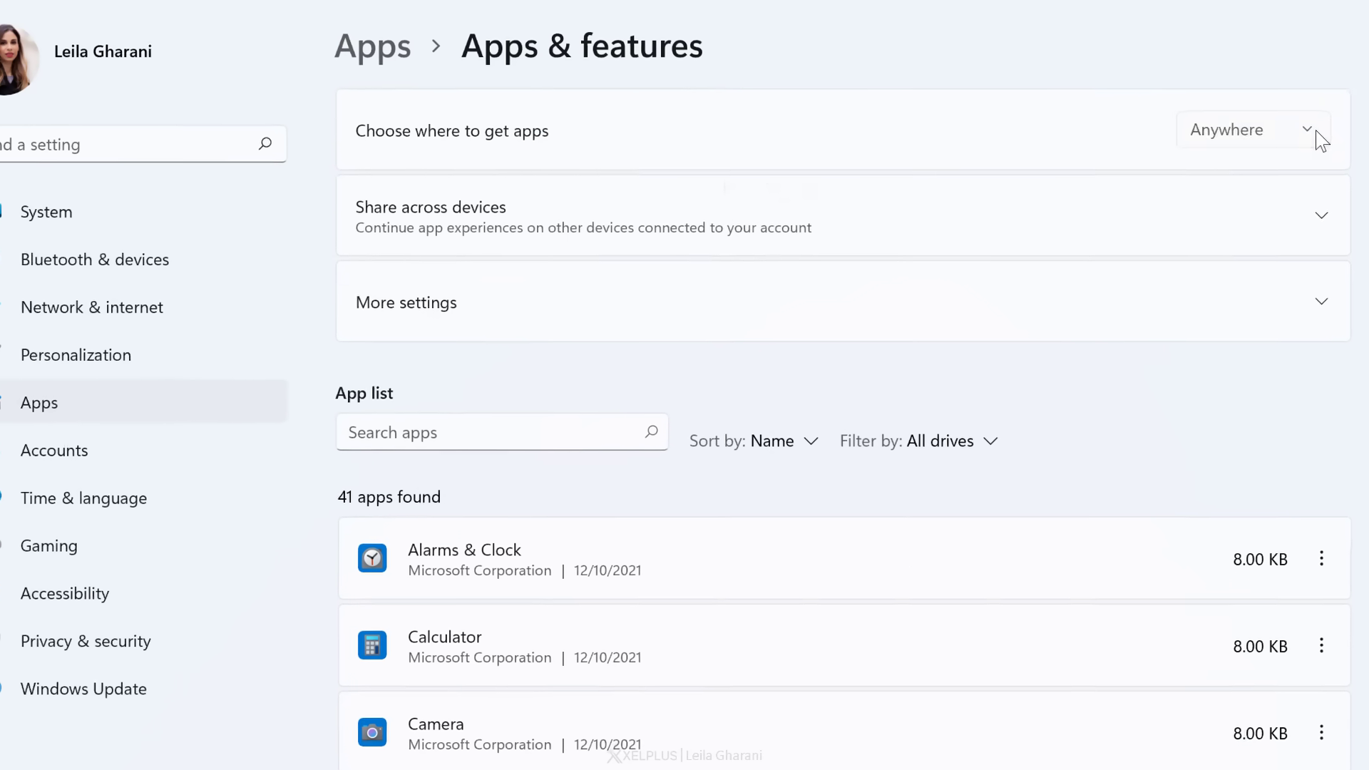
pyautogui.click(1308, 130)
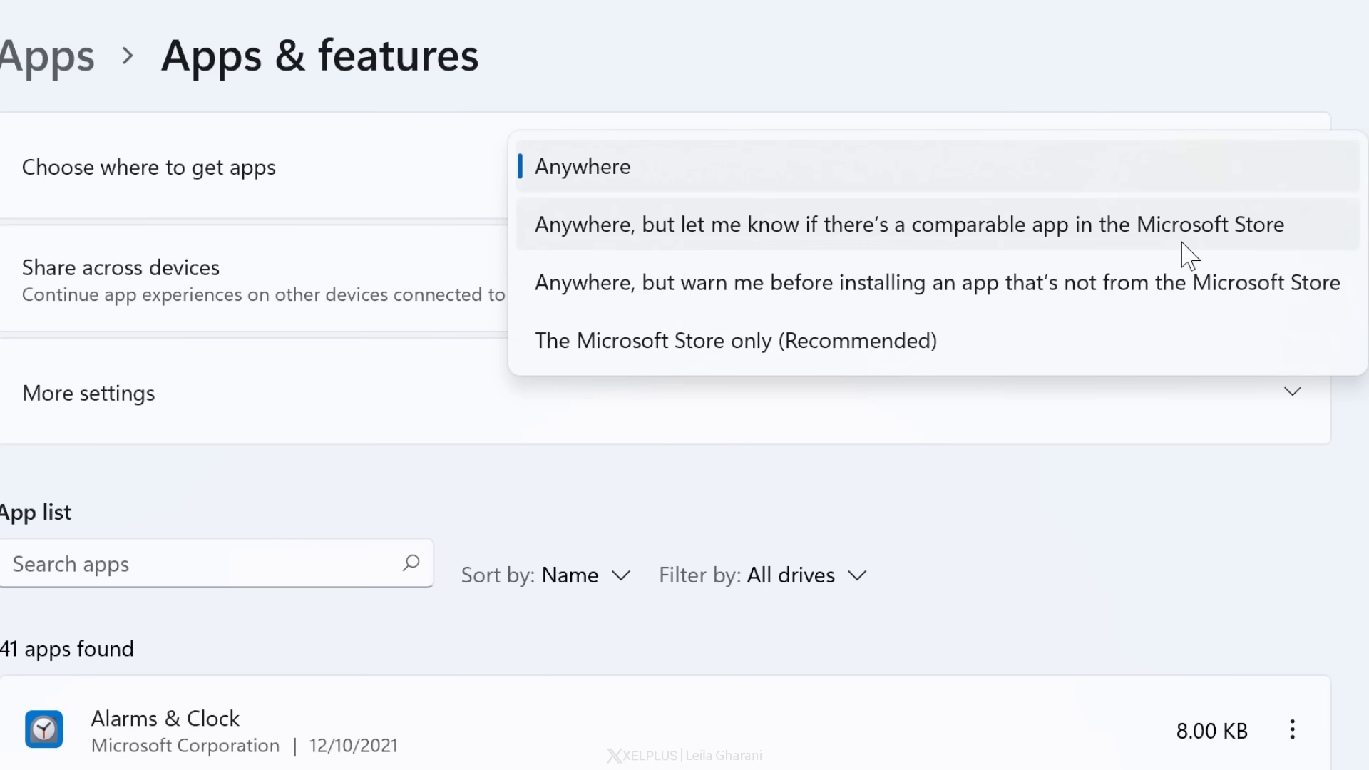
pyautogui.click(889, 342)
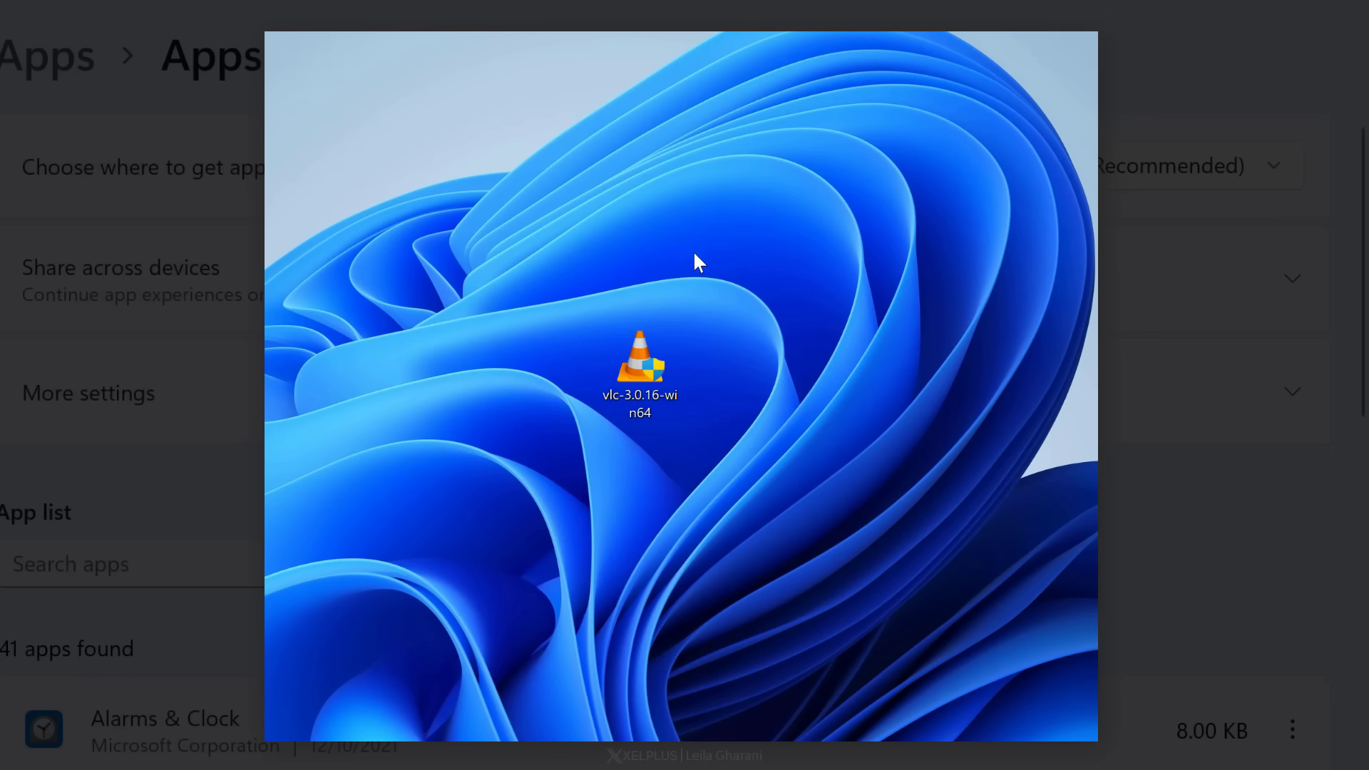
pyautogui.click(639, 360)
pyautogui.doubleClick(638, 360)
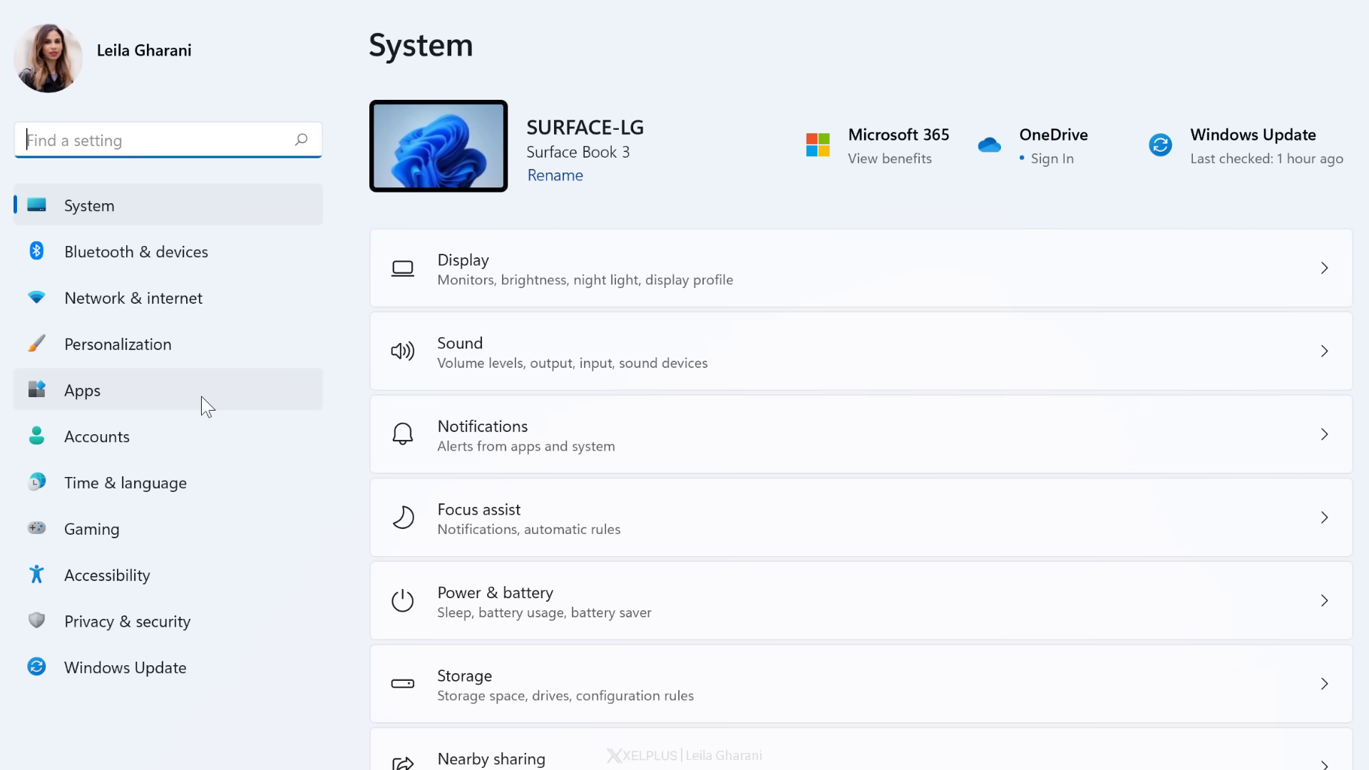
# Sort the Apps > Startup list by Status to review startup apps
pyautogui.click(206, 404)
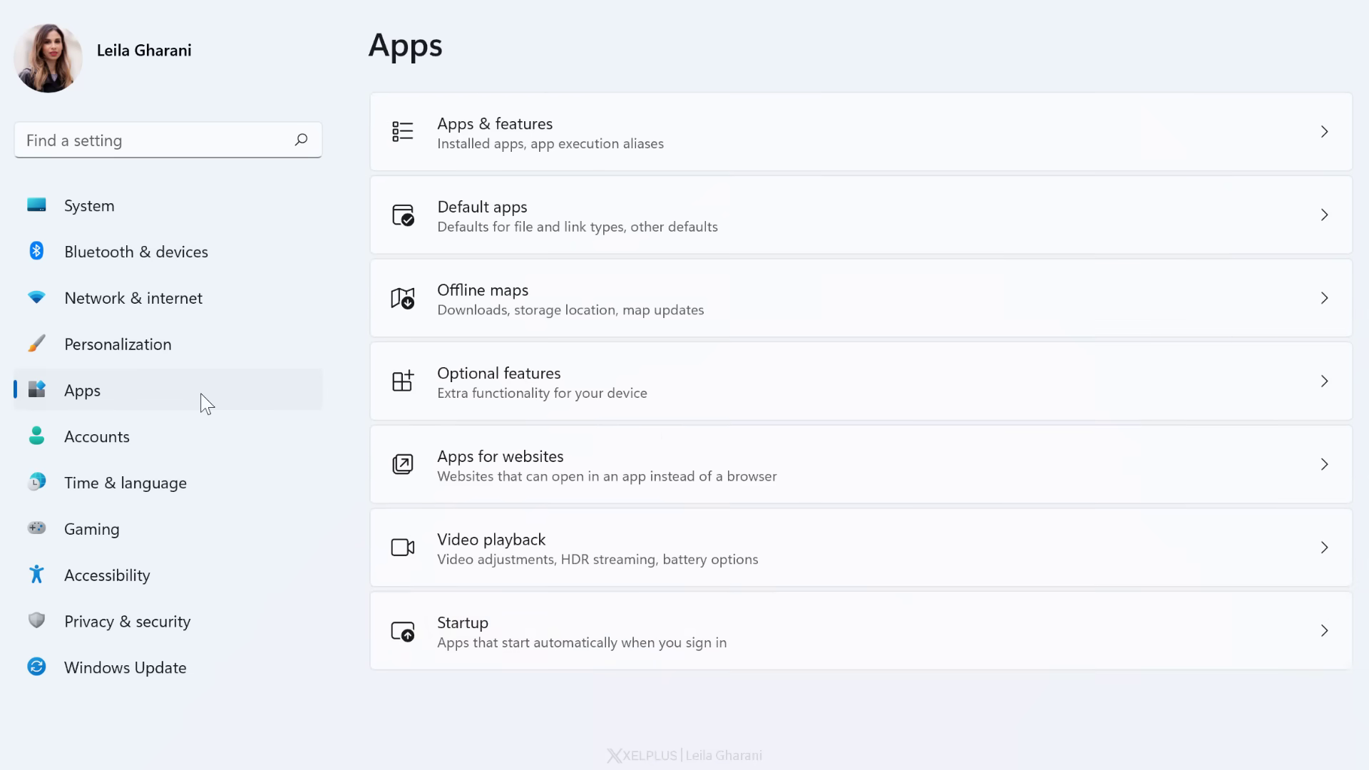
pyautogui.click(613, 642)
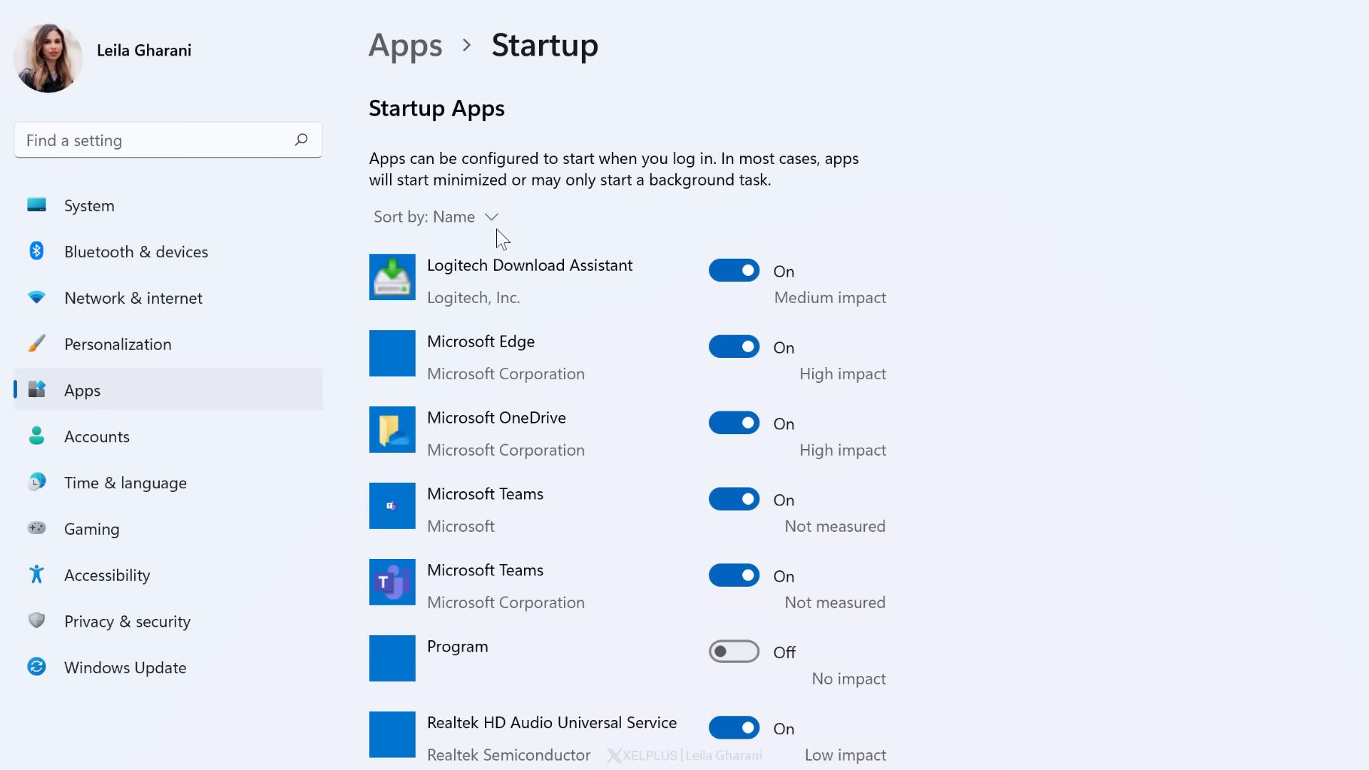
pyautogui.click(492, 218)
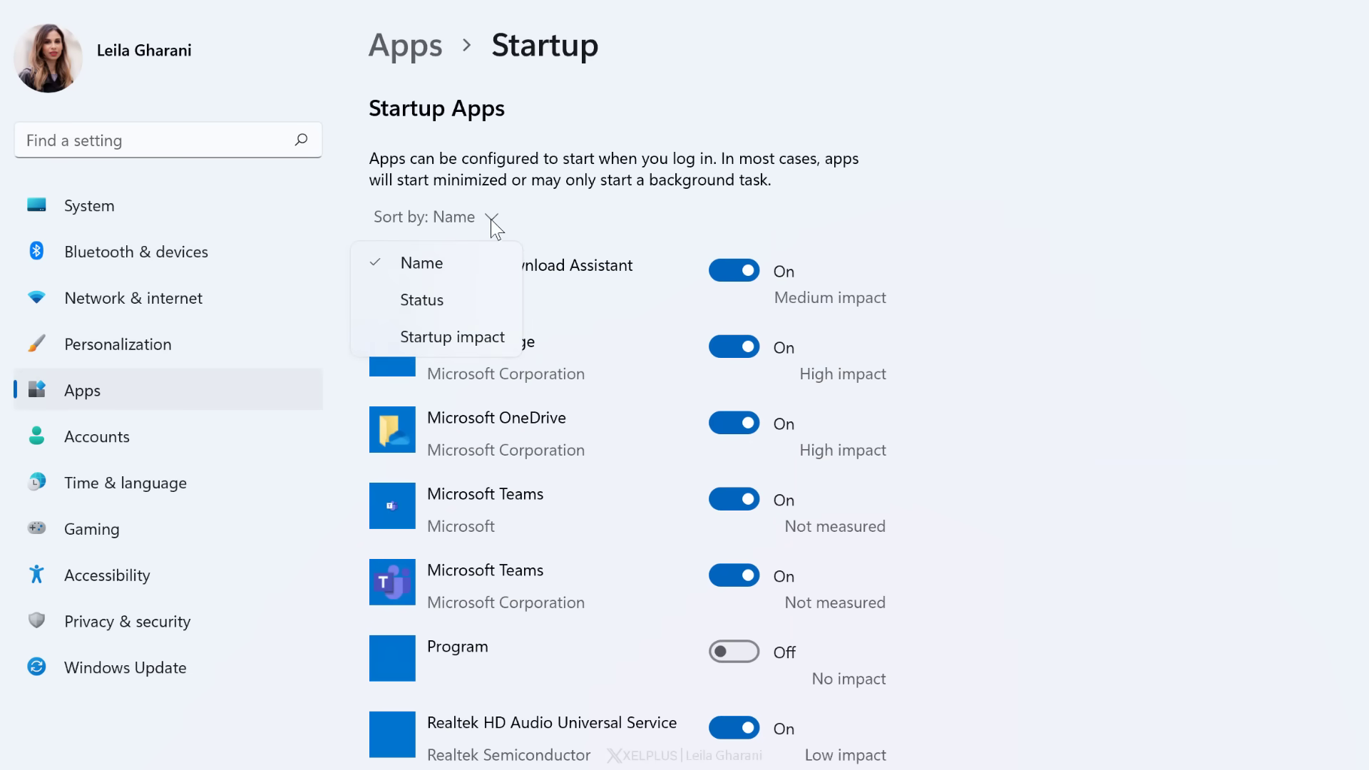
pyautogui.click(423, 300)
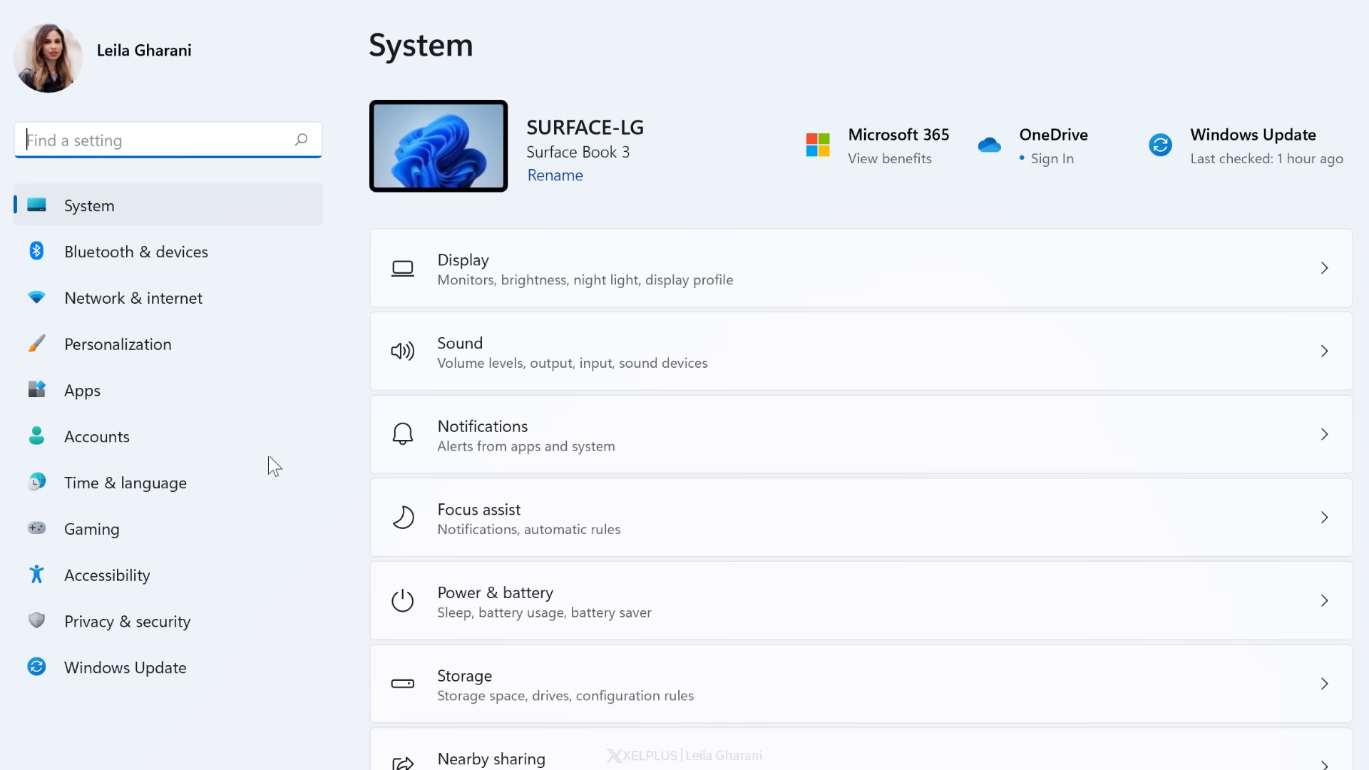
# Choose 'Sign in with a local account instead' on Accounts > Your info
pyautogui.click(258, 444)
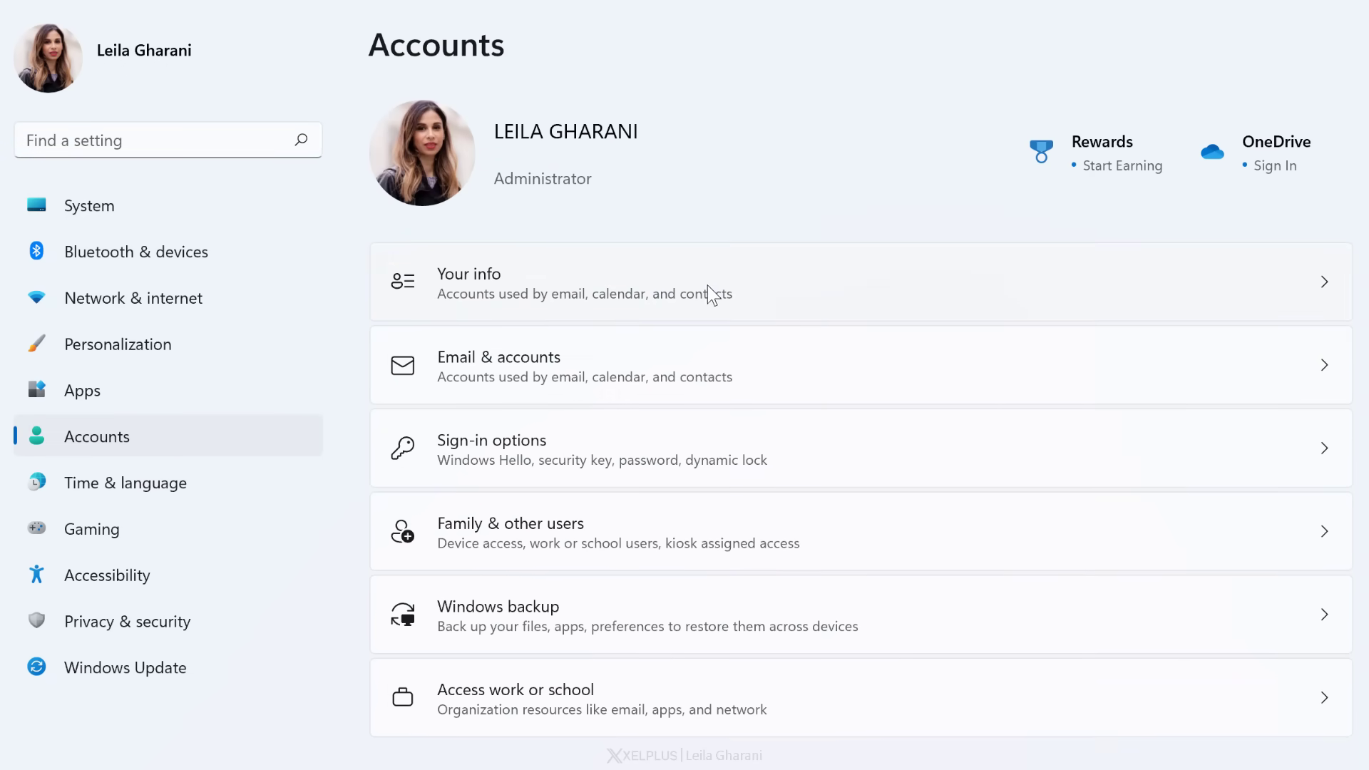
pyautogui.click(733, 291)
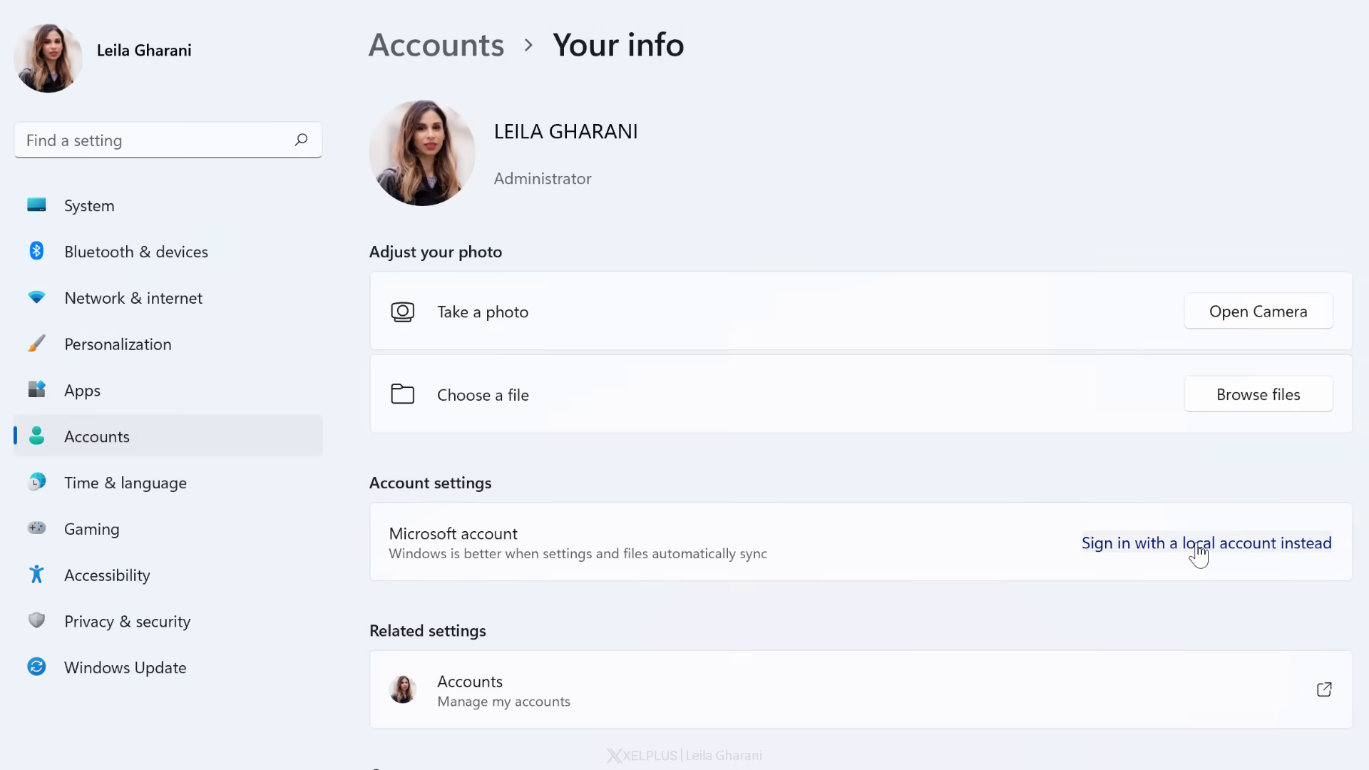
pyautogui.click(1198, 545)
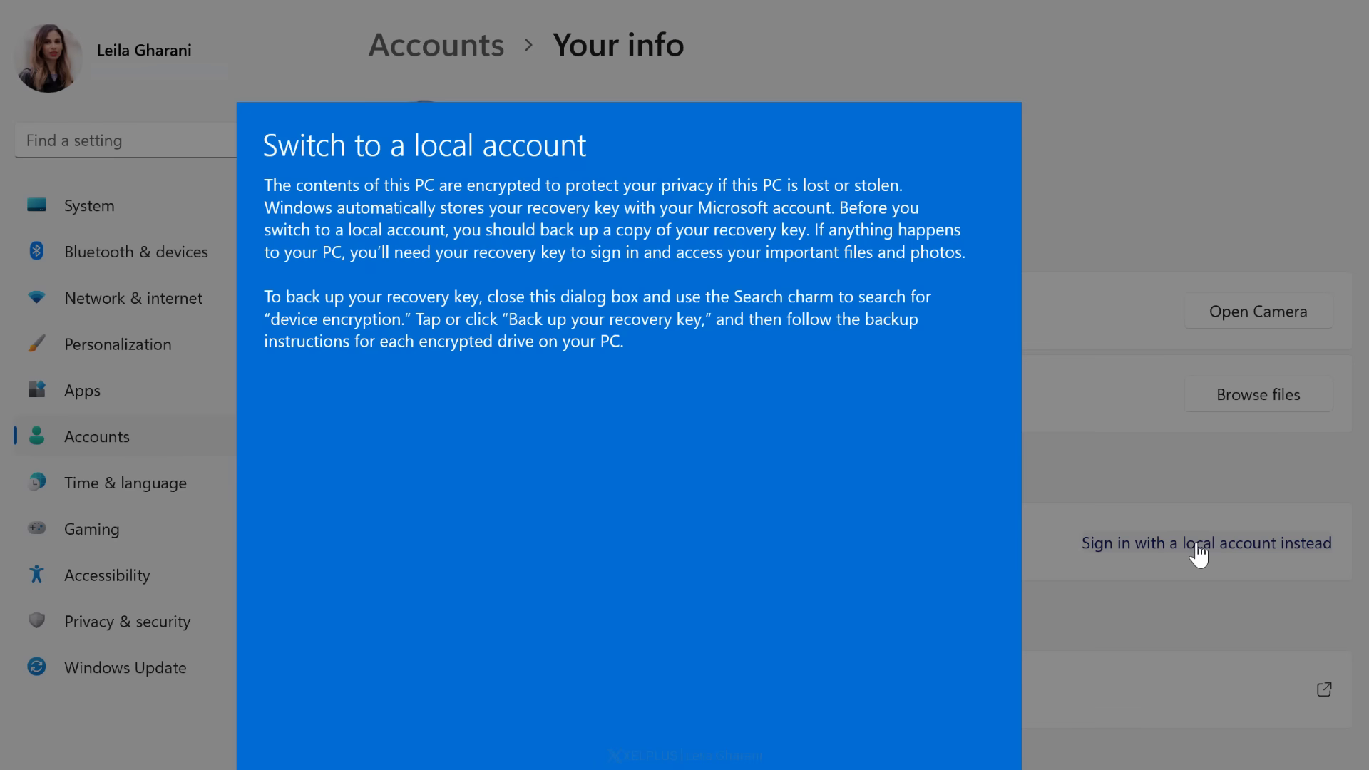